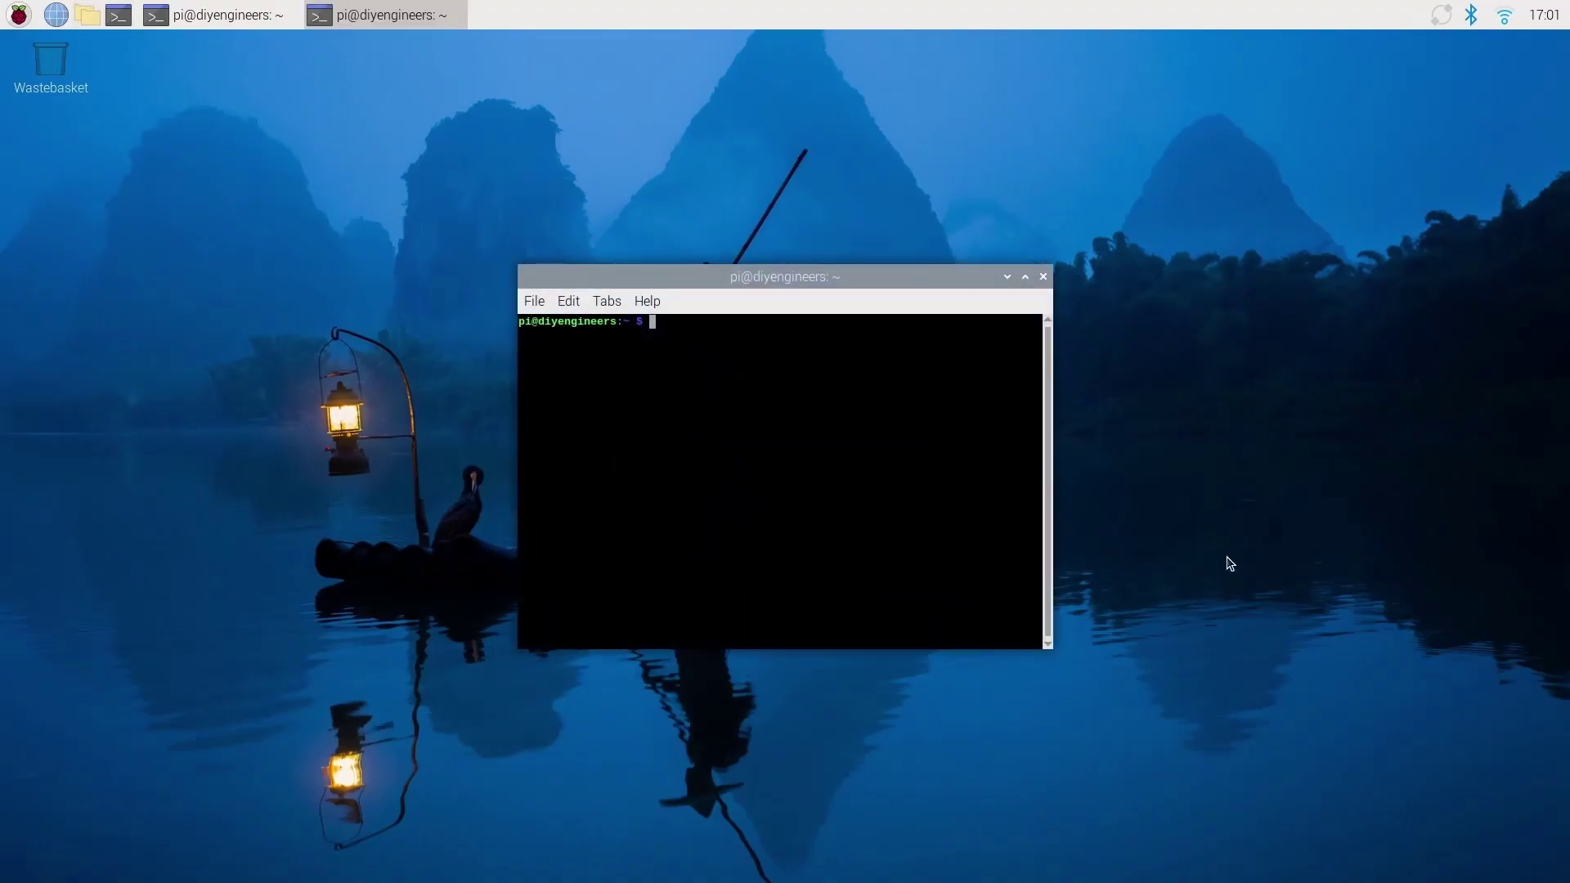
Step: Activate DIY_Eng, confirm numpy 1.24.2, install imutils 0.5.4, then clear the terminal
type("source DIY_Eng/bin/activate")
key("Return")
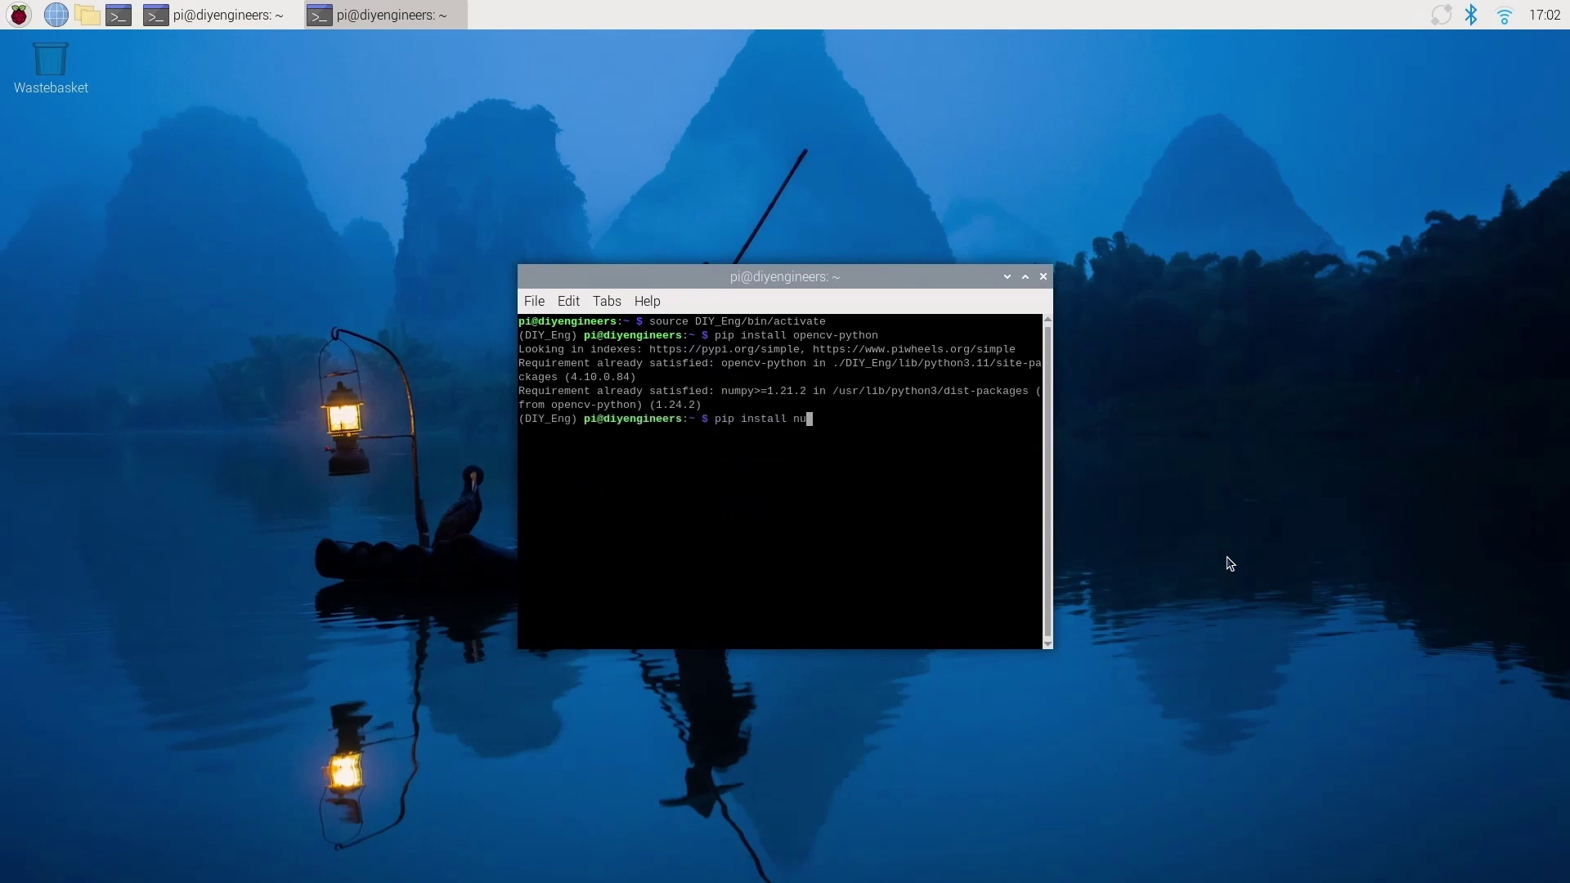
type("mpy")
key("Return")
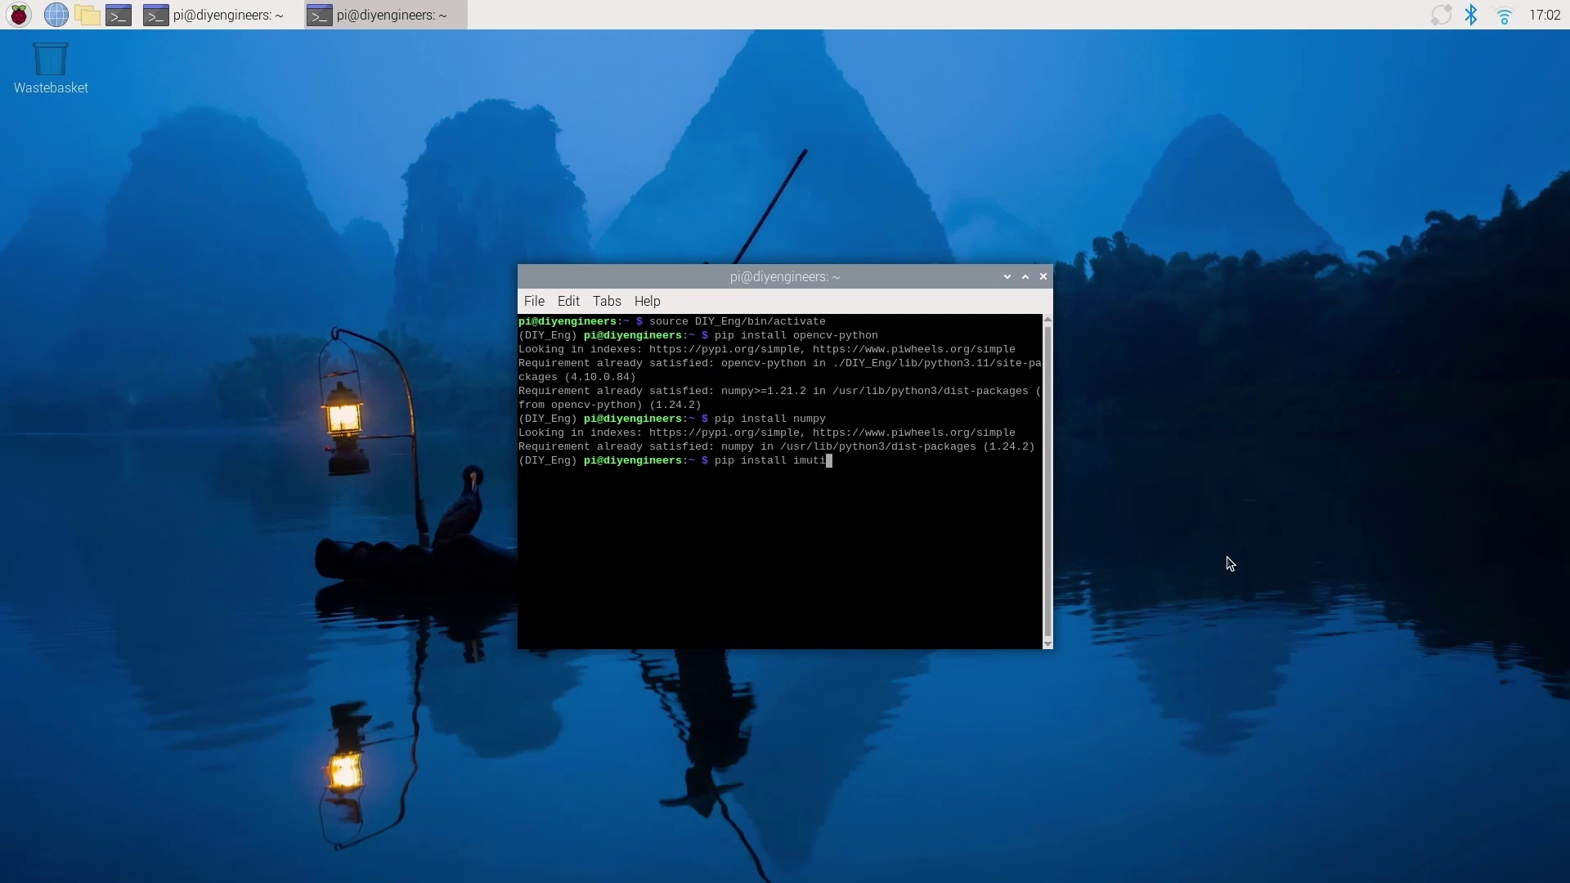
key("Return")
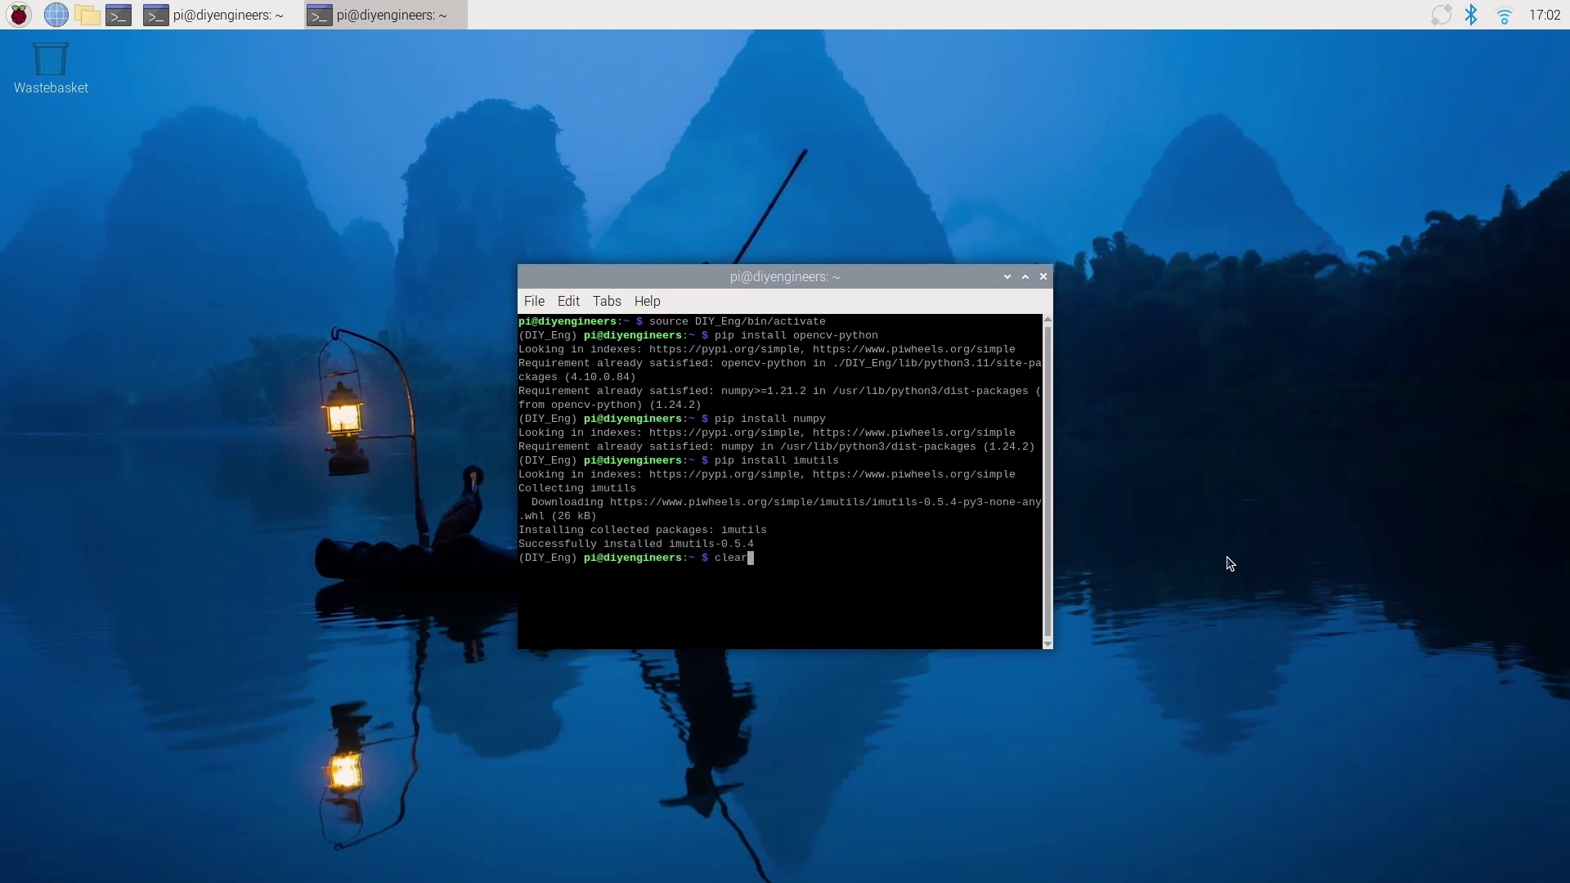
key("Return")
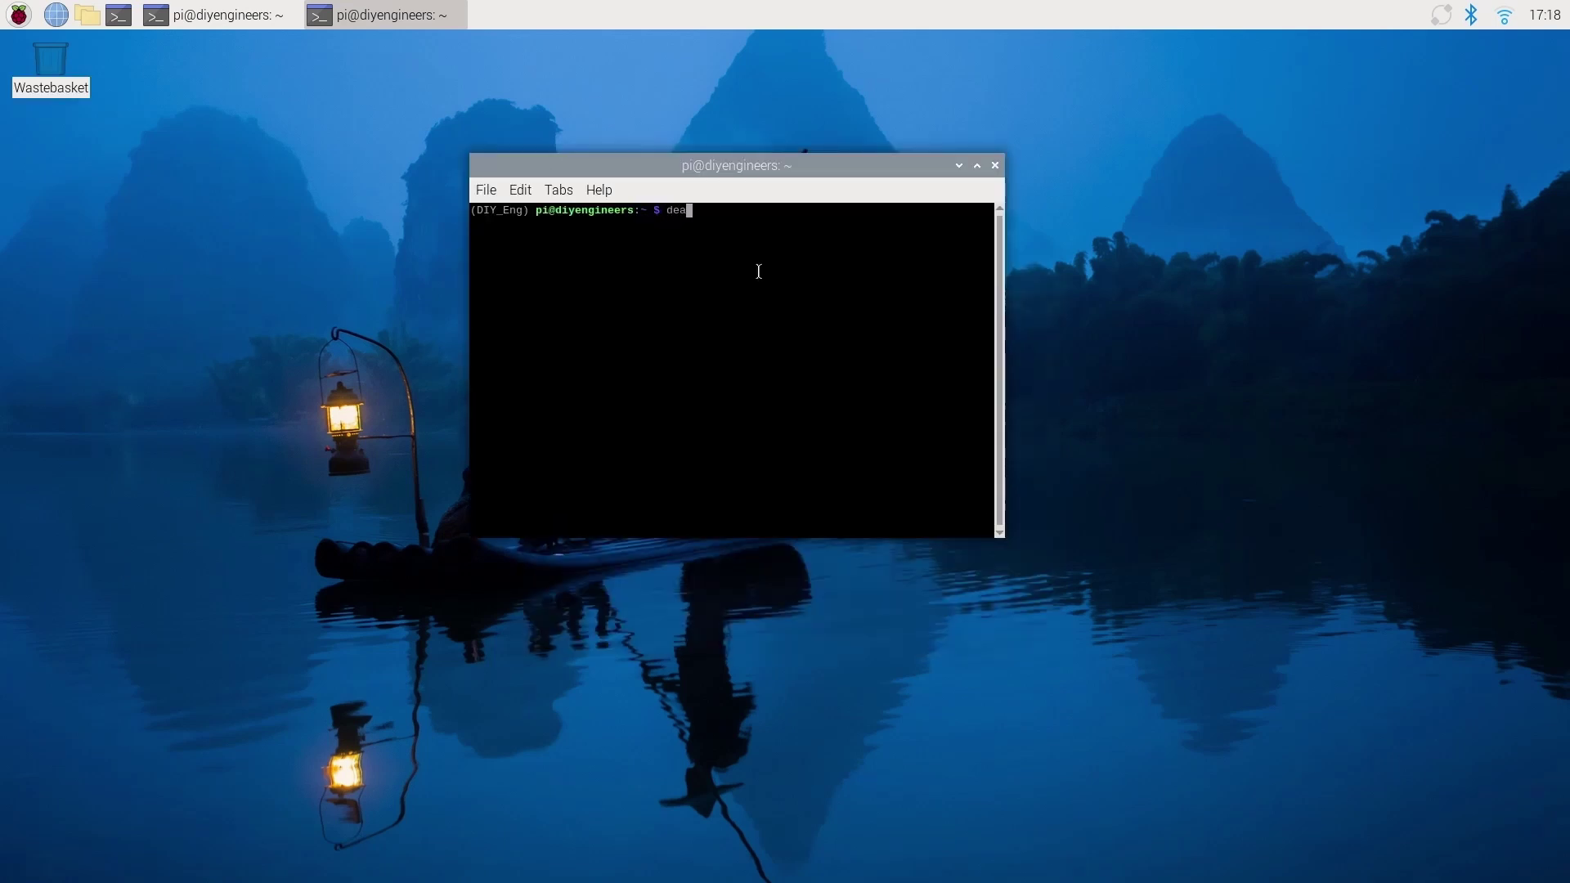
Step: Deactivate the environment, create projects/Ball_Tracking and move into it
type("ctivate")
key("Return")
type("cd projects")
key("Return")
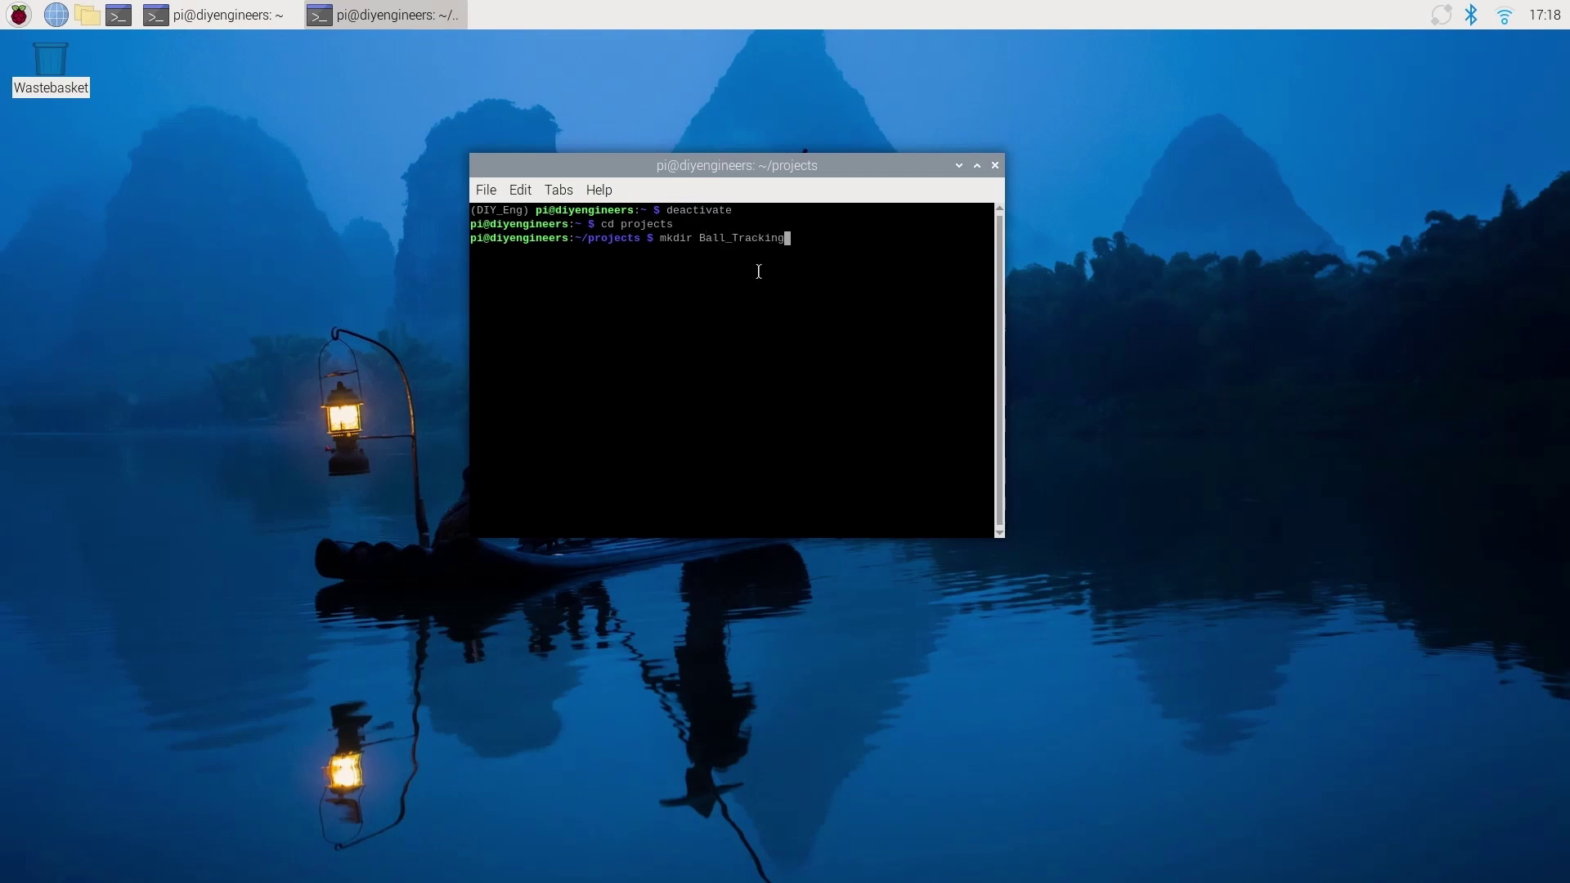
key("Return")
type("cts $ cd Ball_Tracking")
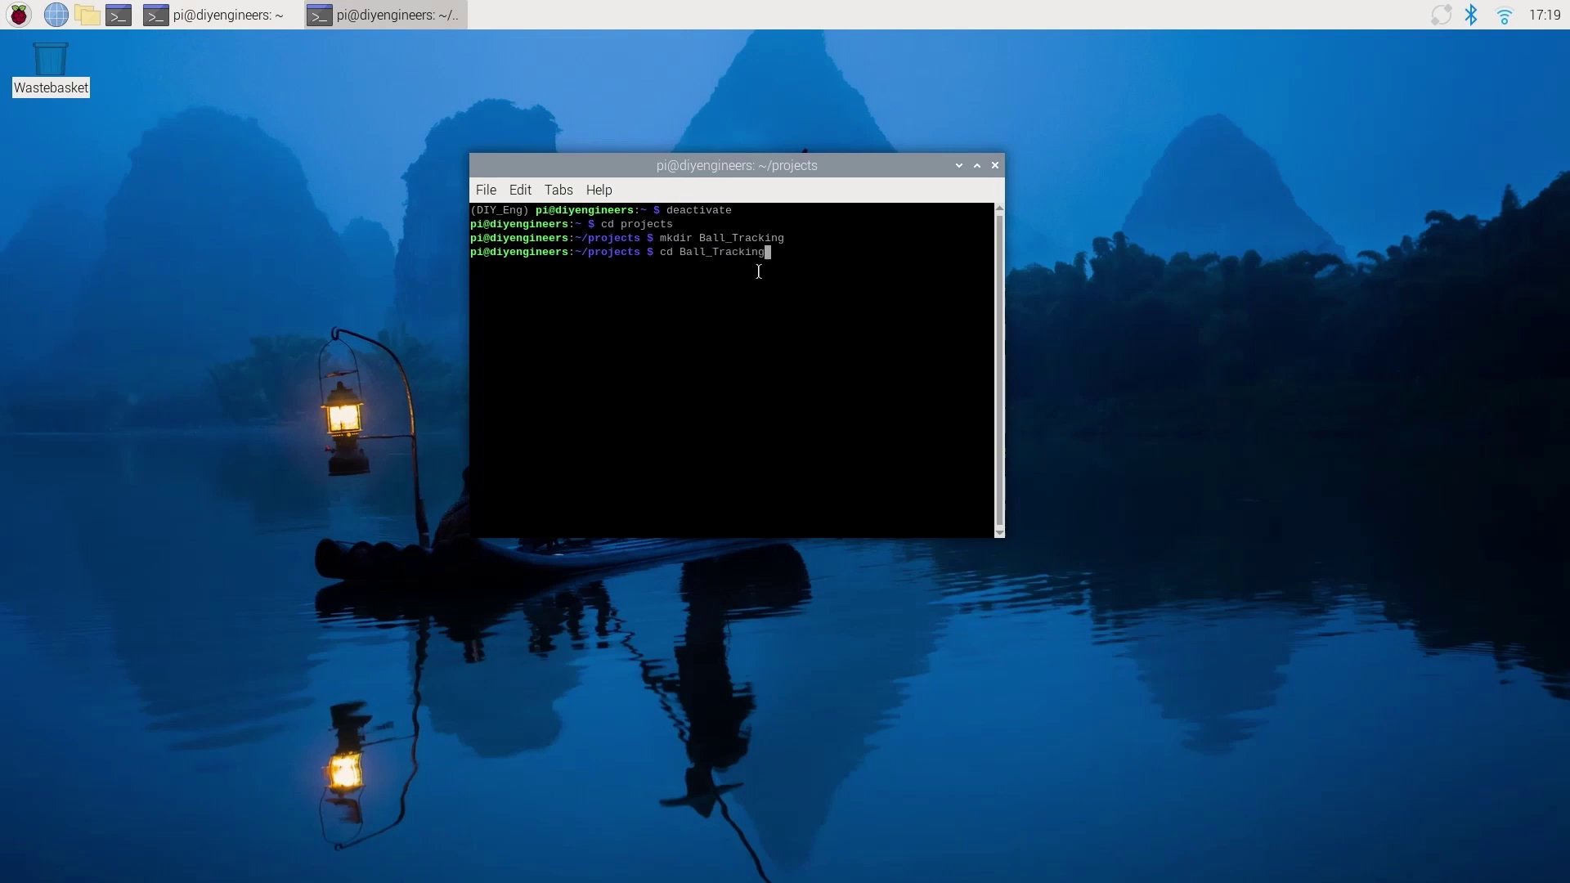
key("Return")
Step: Widen the terminal, git clone Color-Based-Ball-Tracking-With-OpenCV, then return home with cd
left_click_drag(747, 165, 555, 120)
left_click_drag(810, 488, 1183, 479)
type("git clone https://github.com/Practical-CV/Color-Based-Ball-Tracking-With-OpenCV.git")
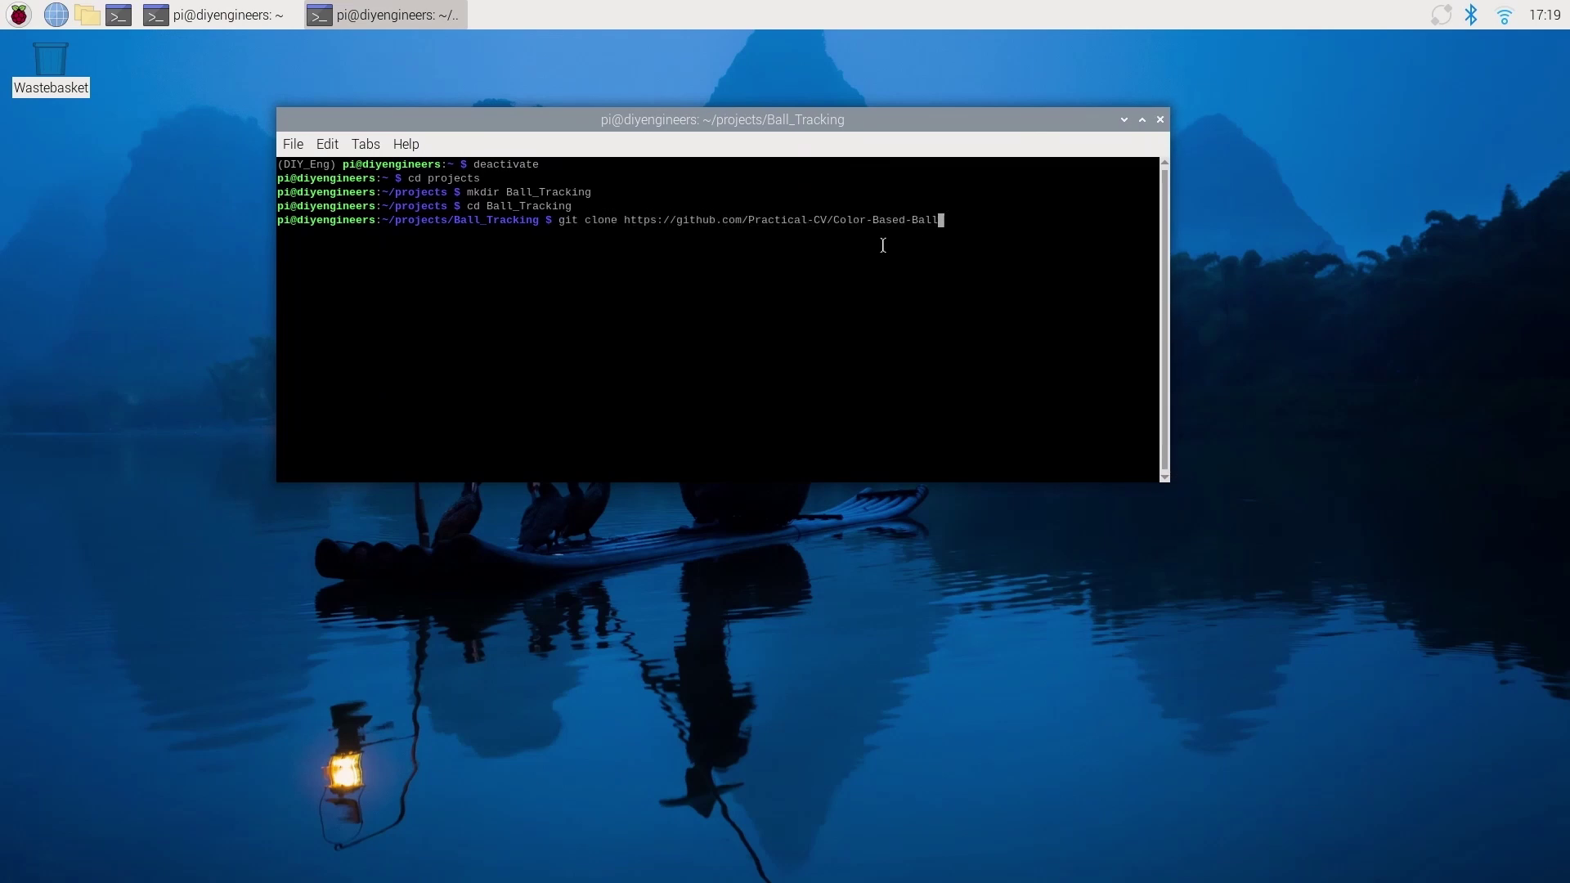
key("Return")
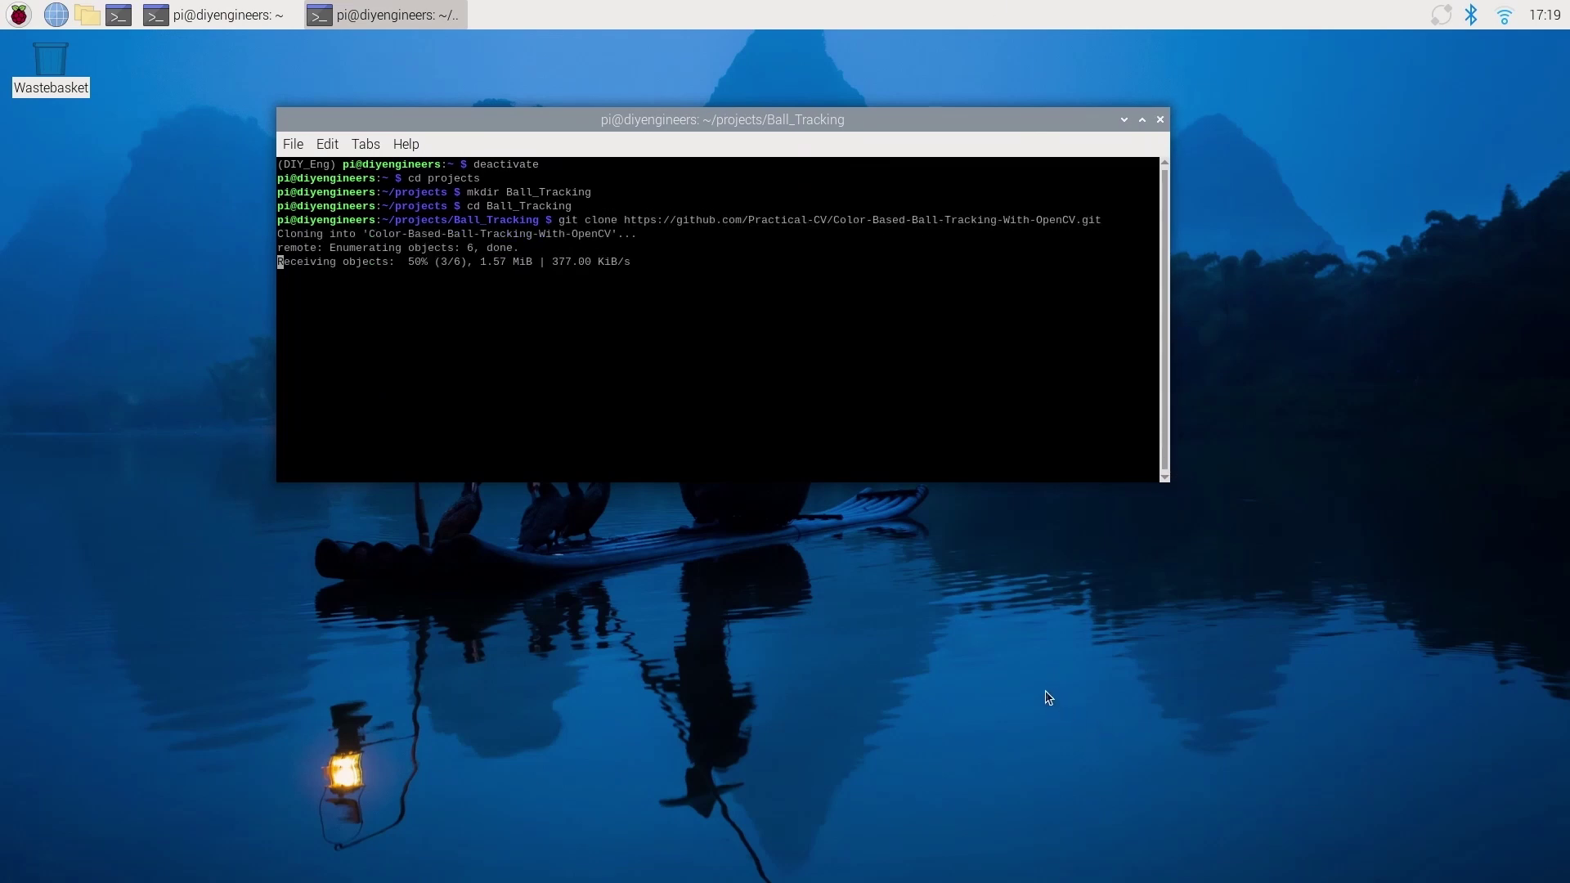
type("cd")
key("Return")
Step: Clear the terminal, browse projects > Ball_Tracking > Color-Based-Ball-Tracking-With-OpenCV, then close the file manager
type("clear")
key("Return")
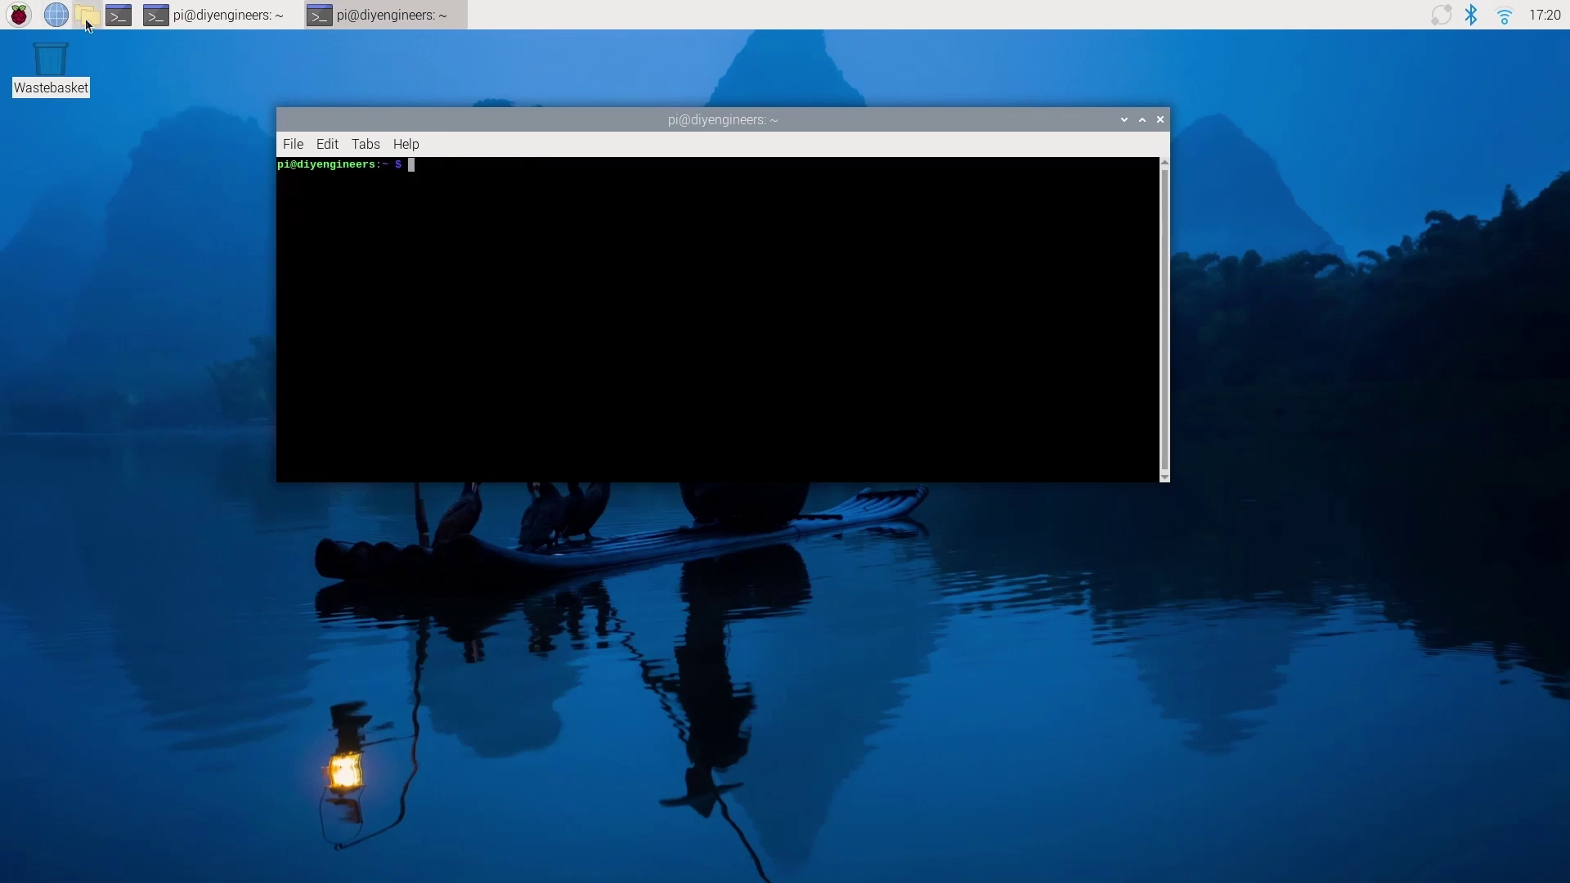
left_click(88, 15)
double_click(756, 353)
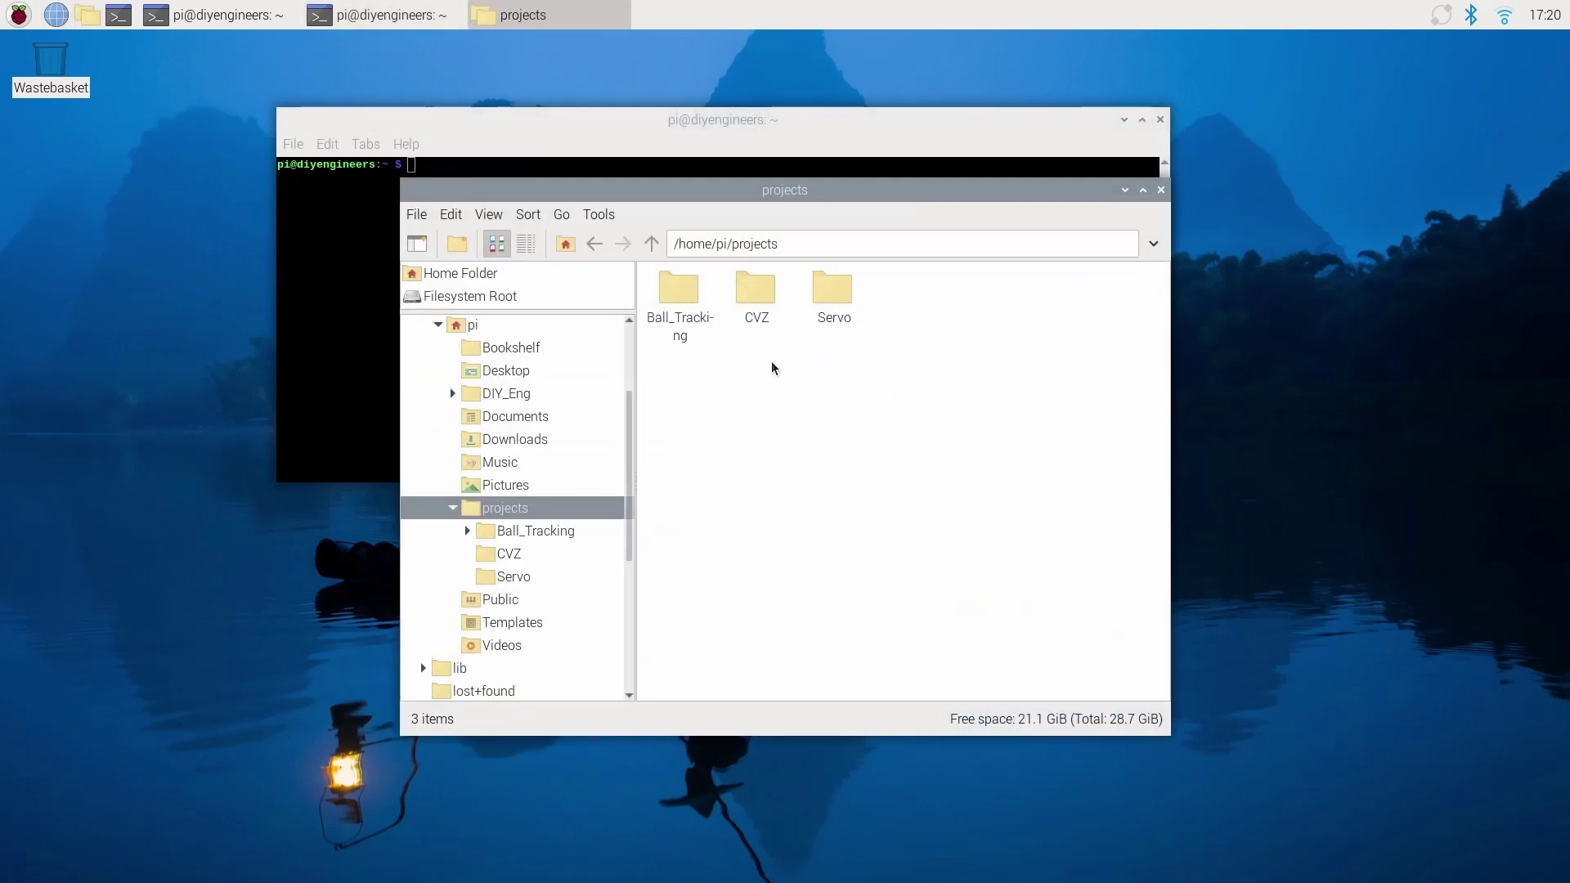
left_click(691, 288)
double_click(691, 288)
double_click(687, 288)
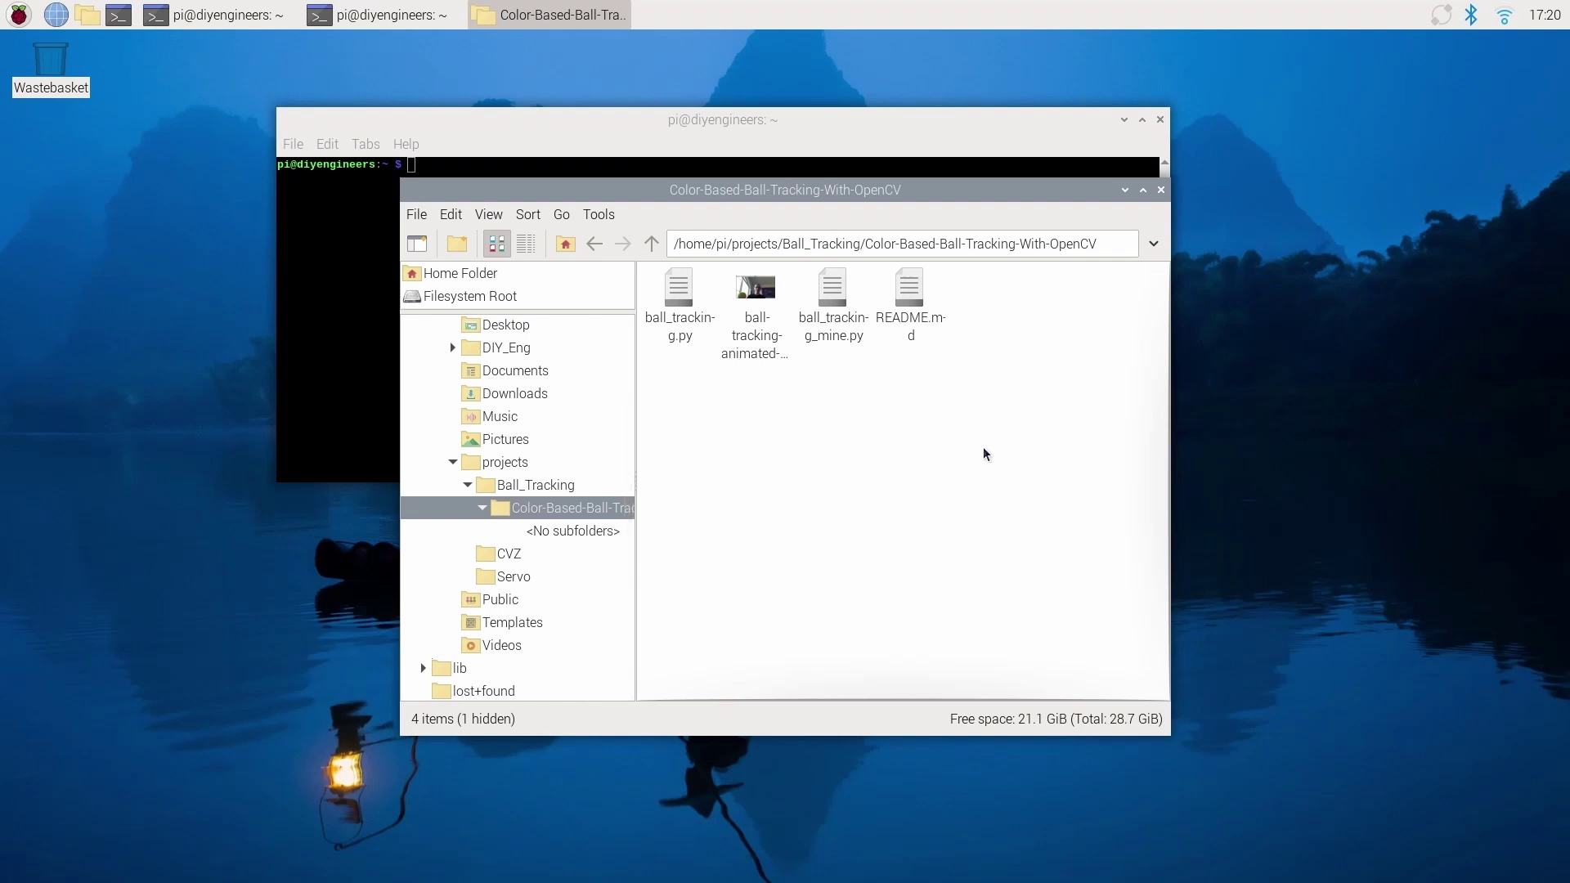
left_click(1161, 191)
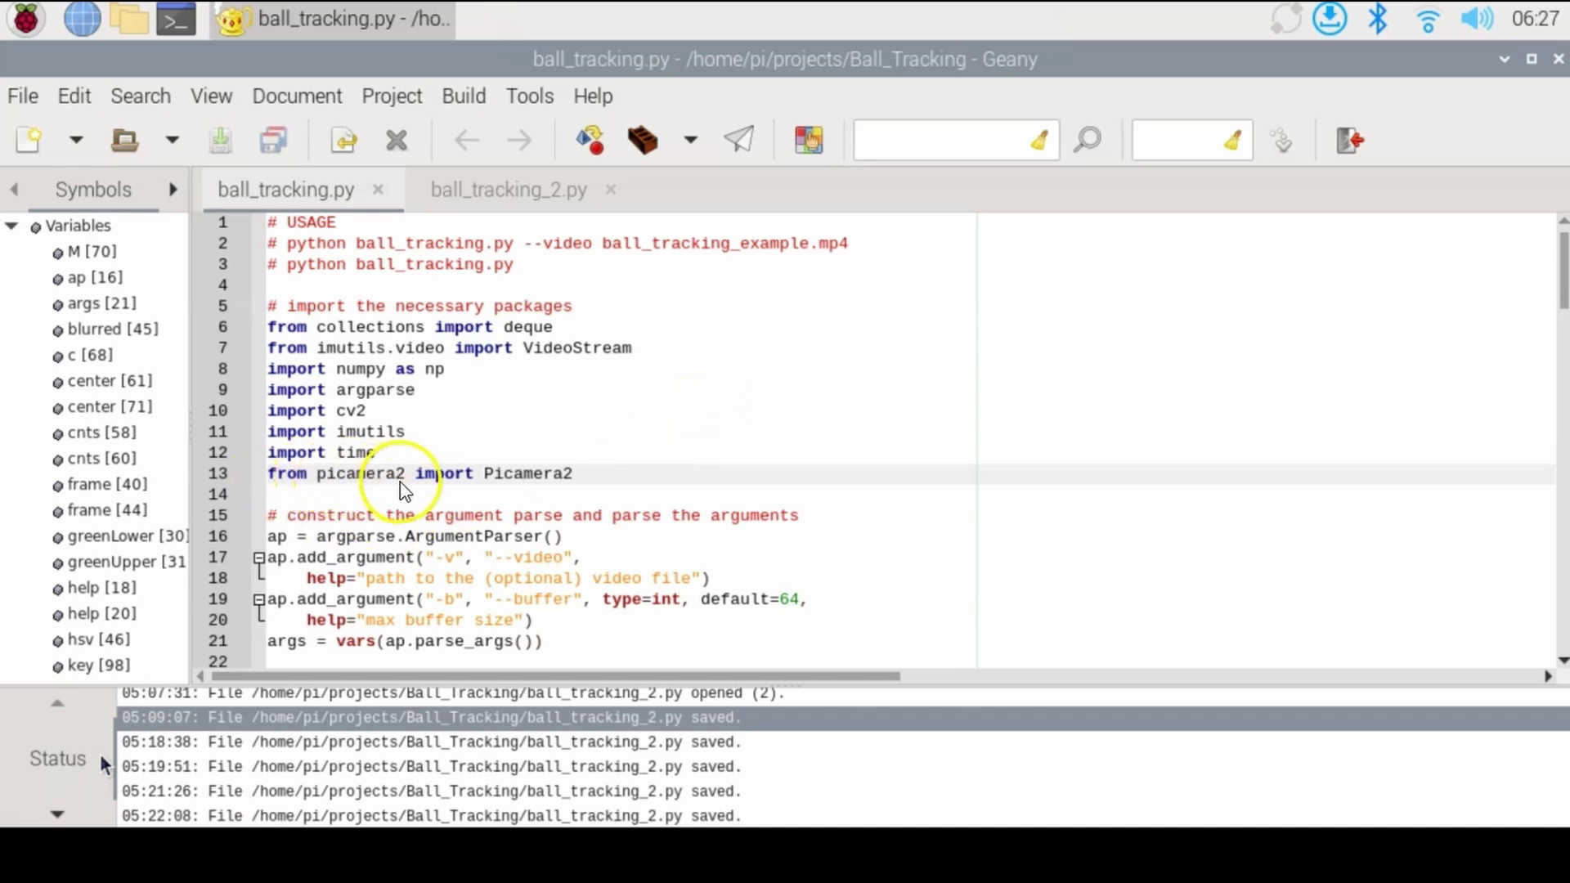
Step: Scroll through ball_tracking.py's Picamera2 code, then switch to ball_tracking_2.py with kit = ServoKit(channels=16)
left_click(656, 496)
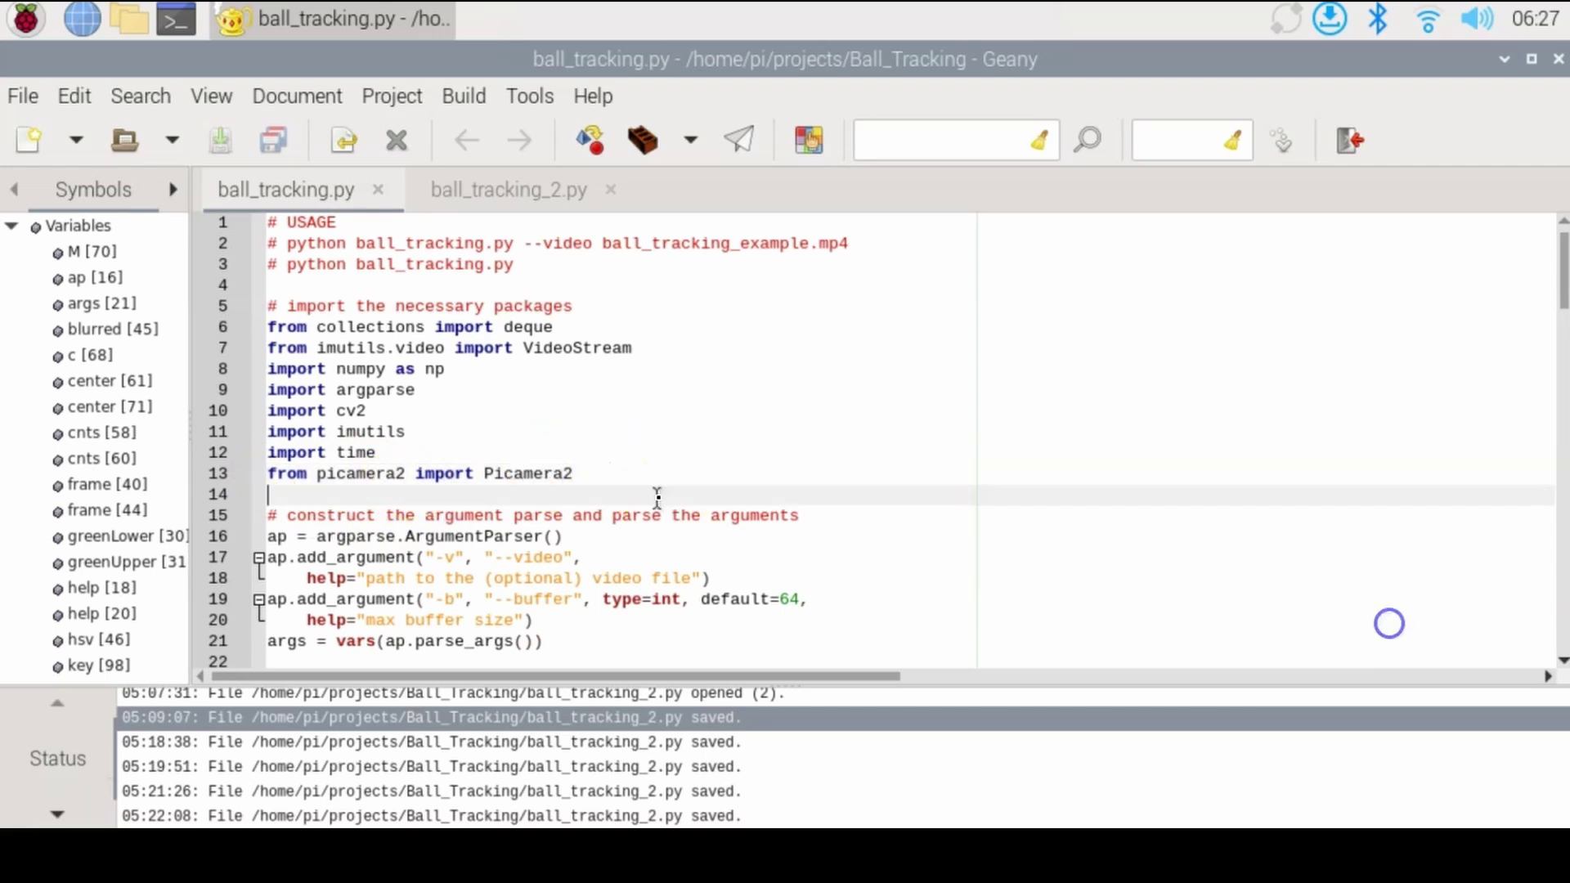
scroll(646, 492, "down", 8)
scroll(640, 490, "up", 2)
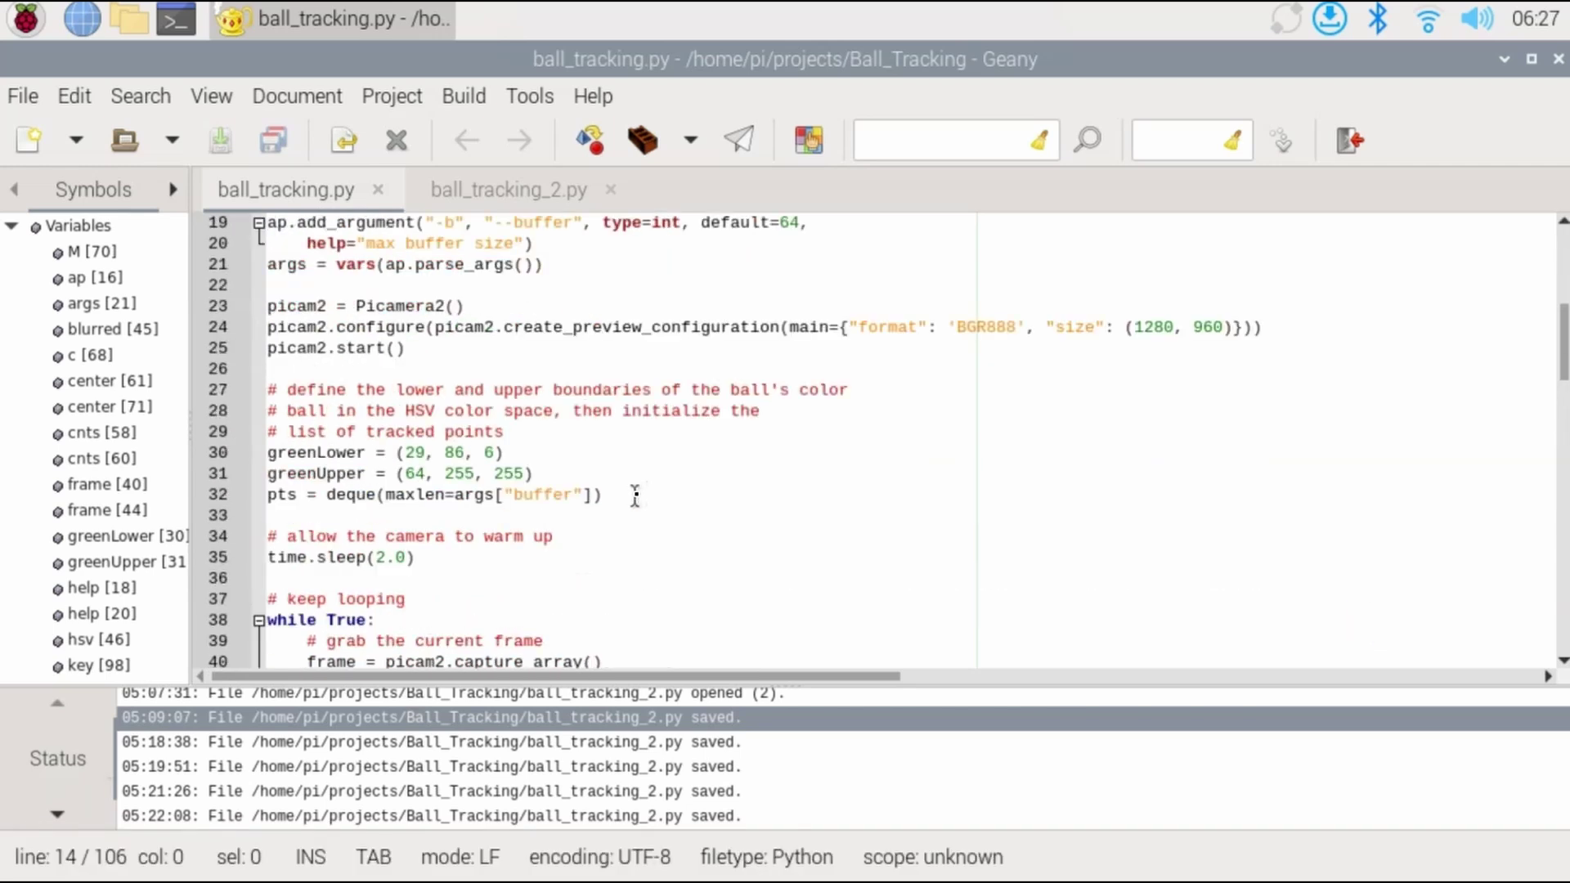
scroll(633, 492, "down", 4)
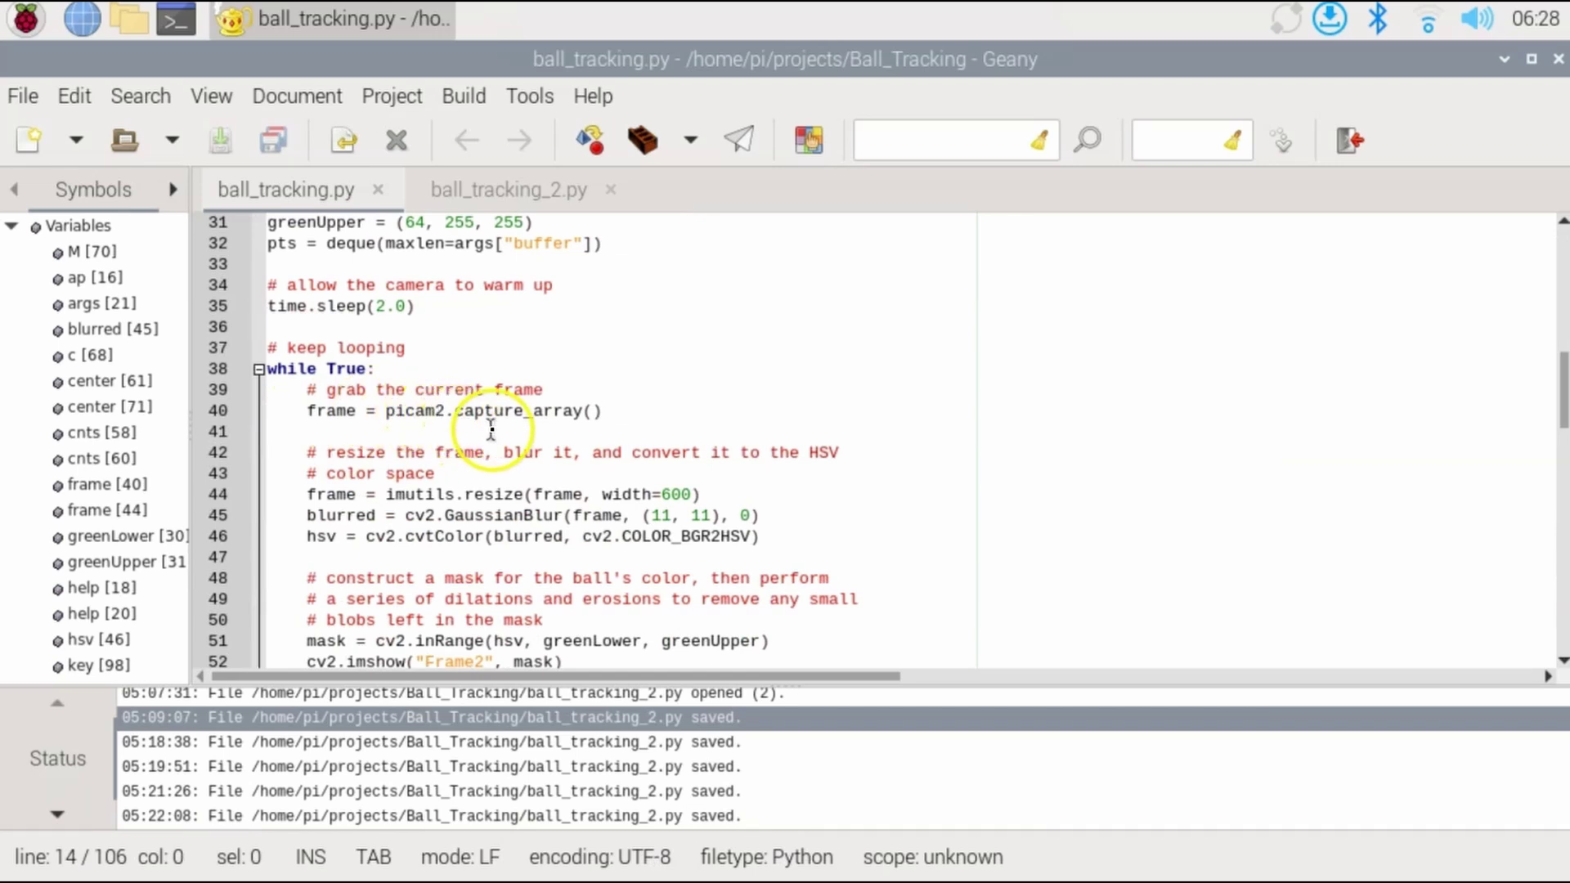
scroll(625, 417, "down", 10)
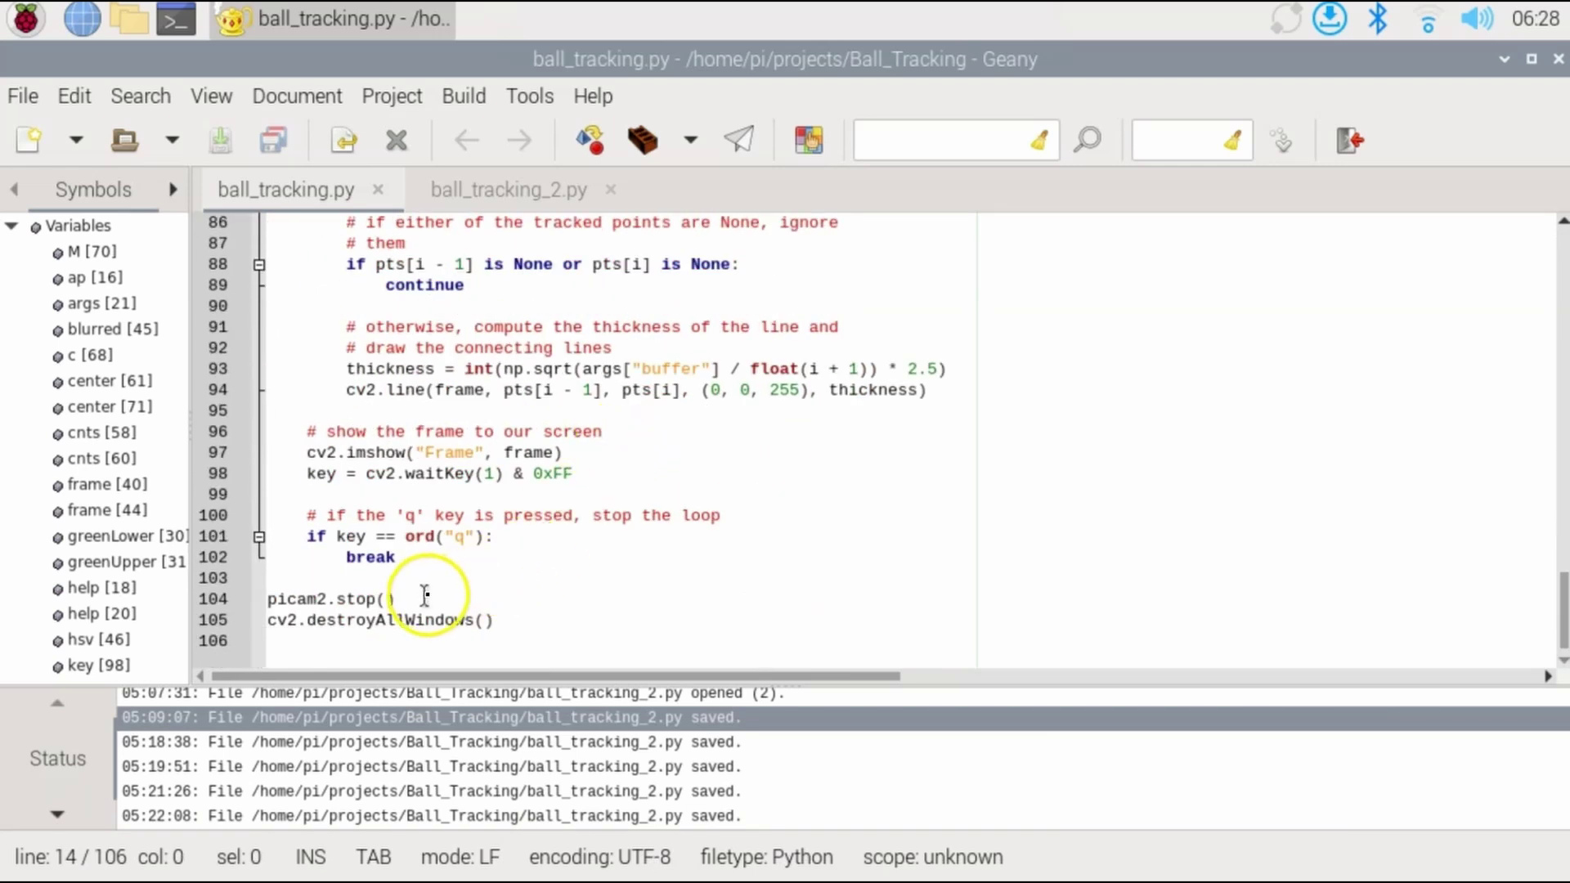
scroll(421, 601, "up", 15)
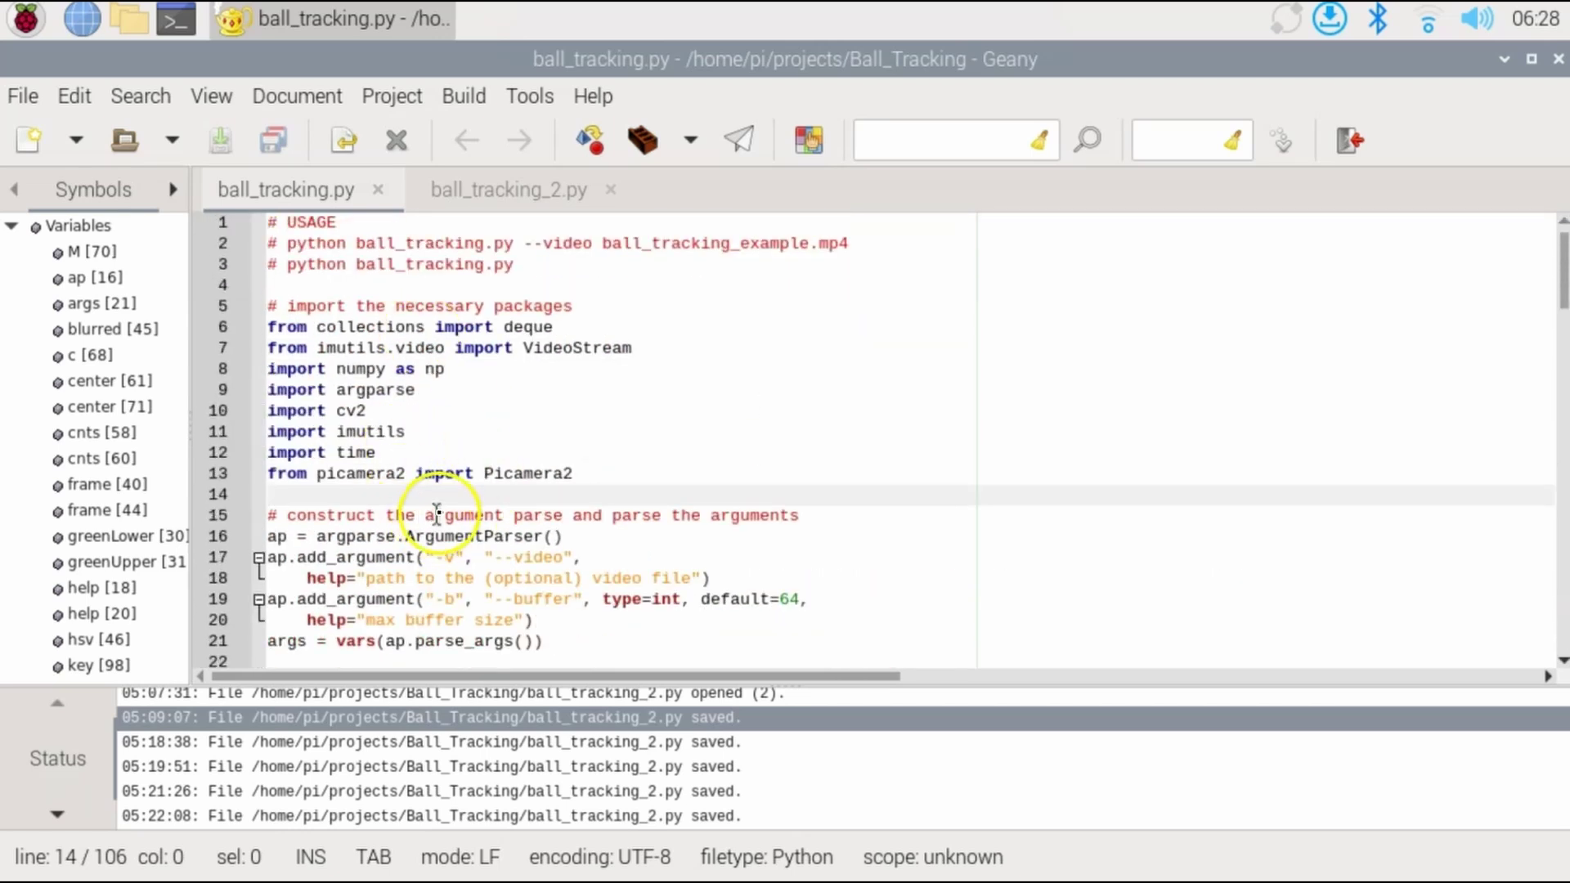
left_click(478, 196)
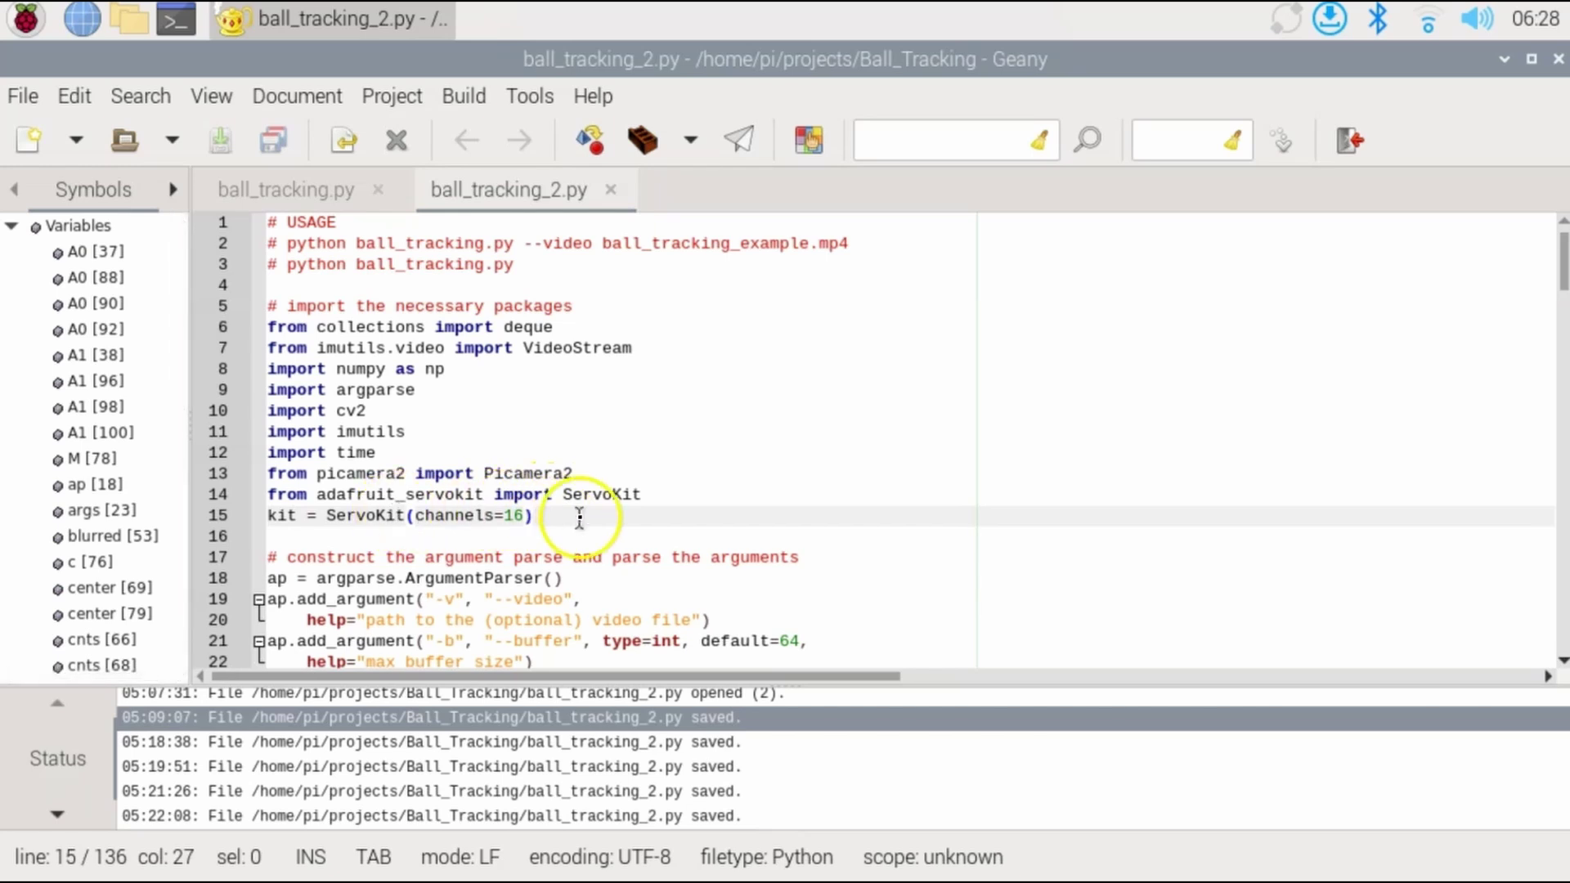
scroll(703, 475, "down", 8)
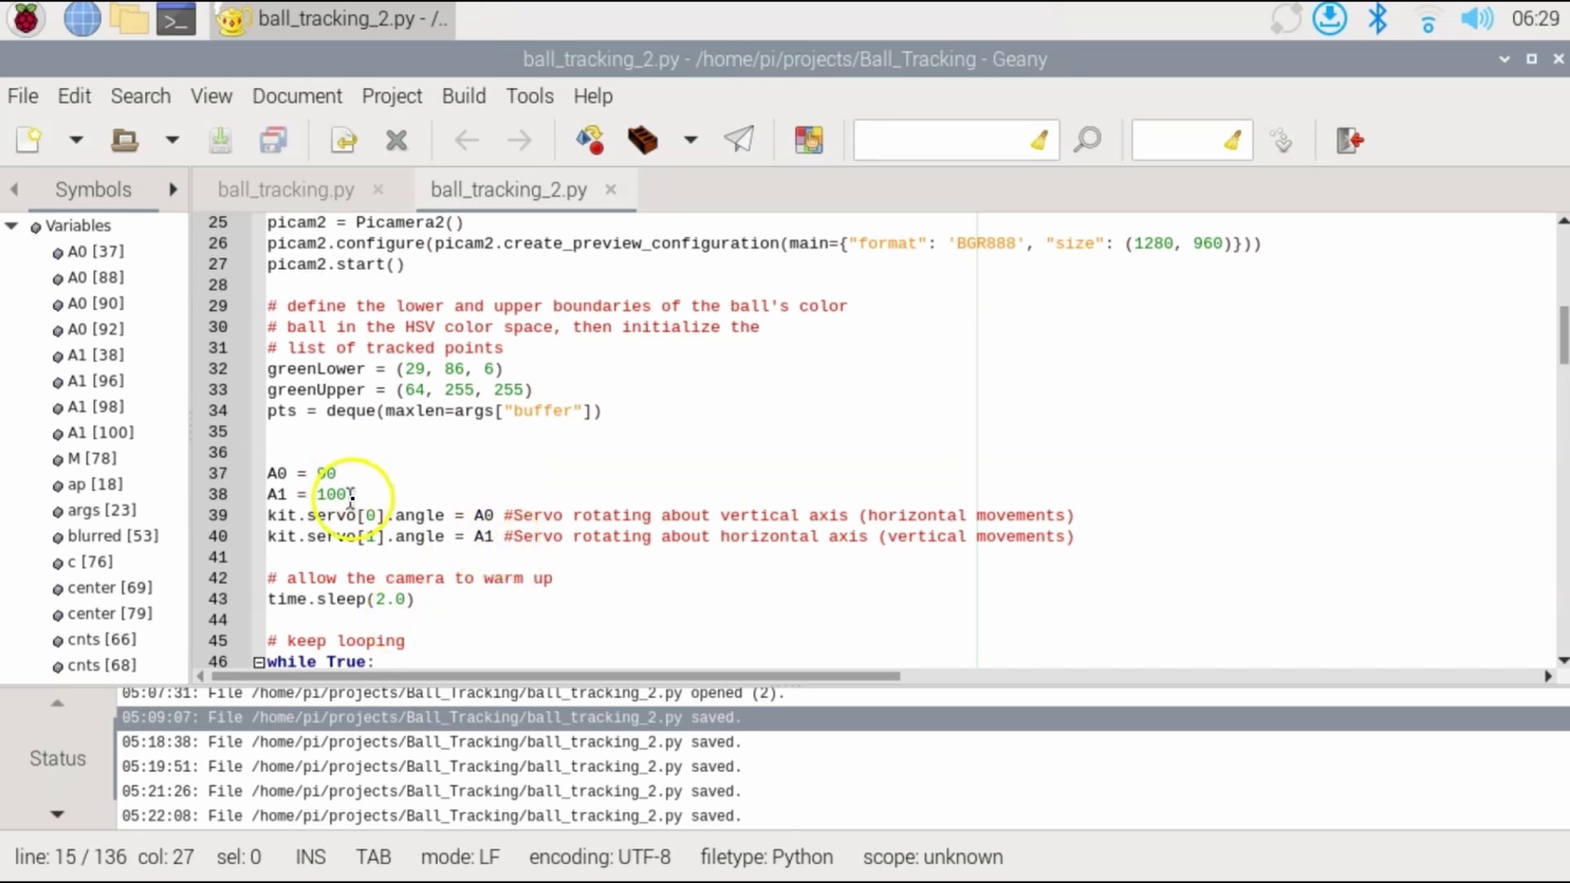
scroll(437, 401, "down", 2)
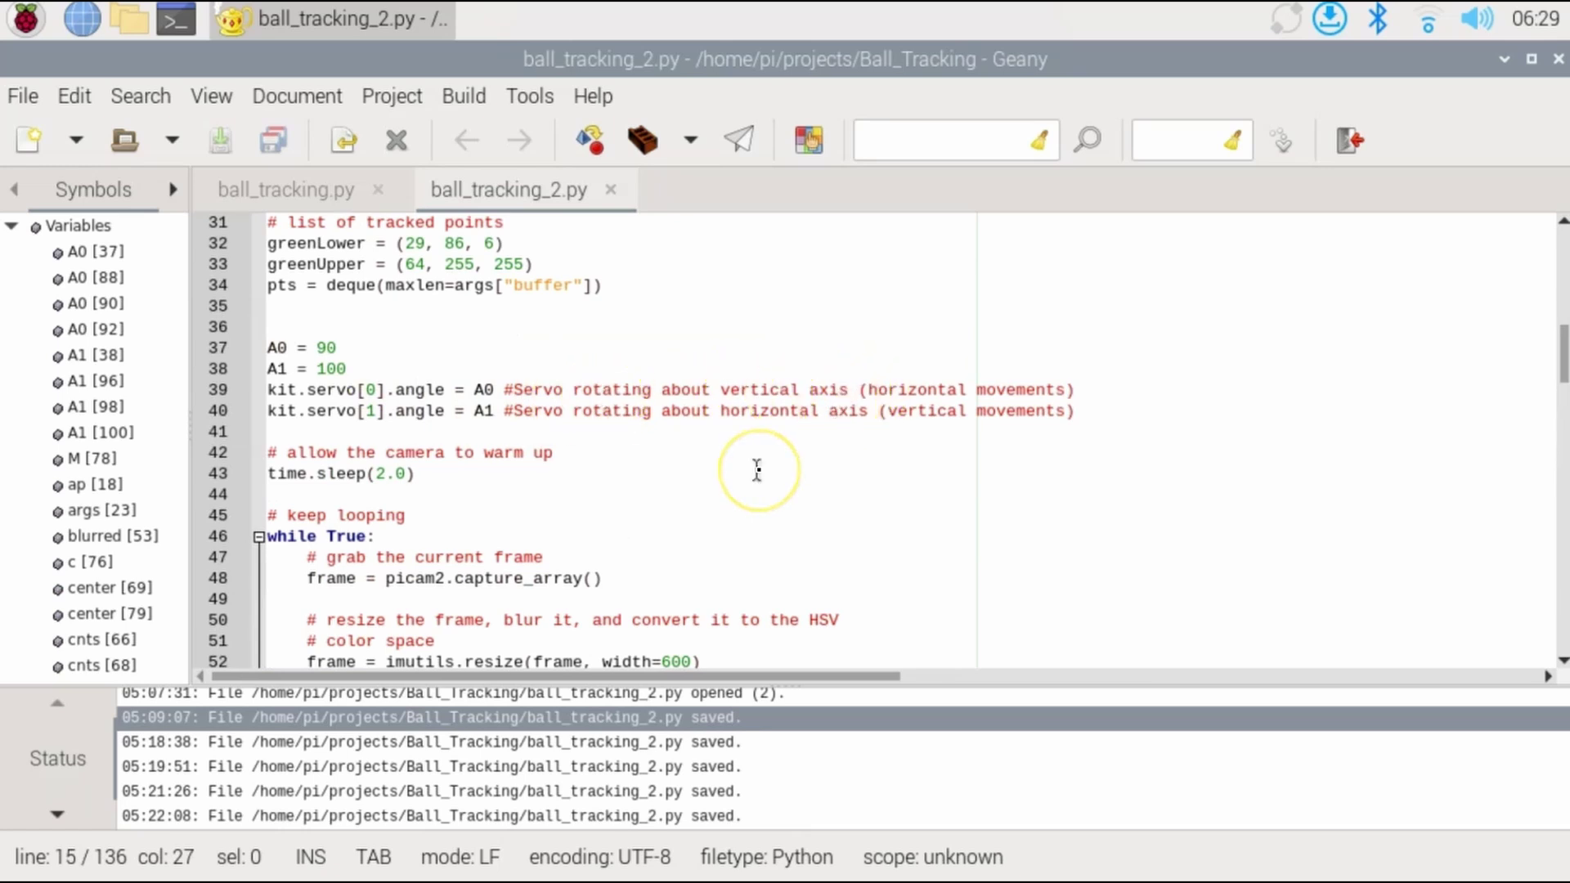
scroll(757, 468, "down", 14)
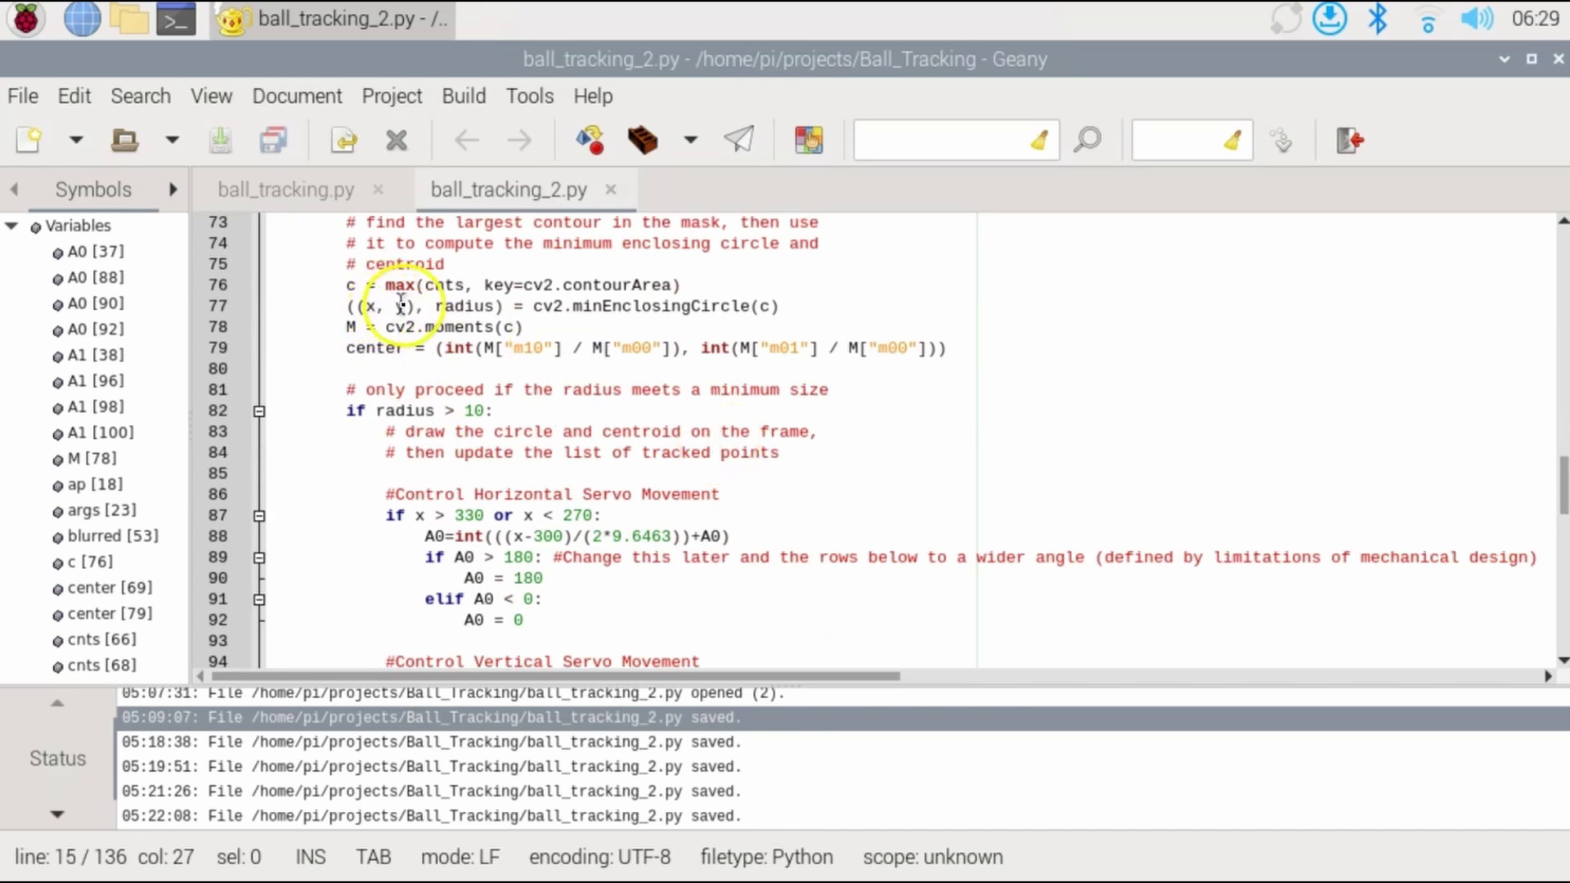
scroll(845, 448, "down", 2)
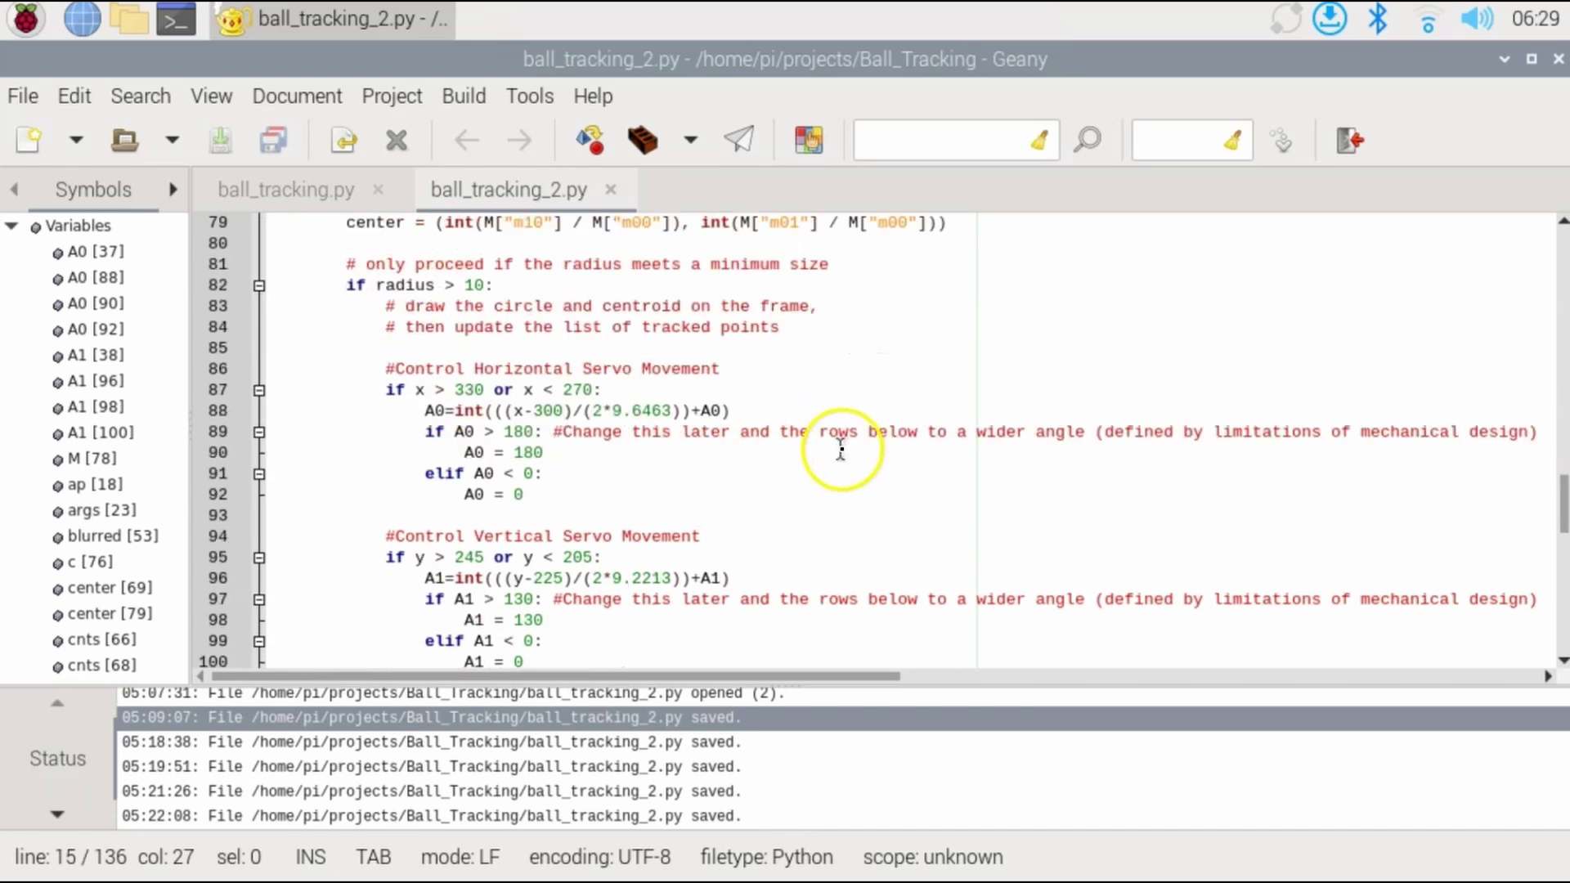
scroll(838, 451, "down", 2)
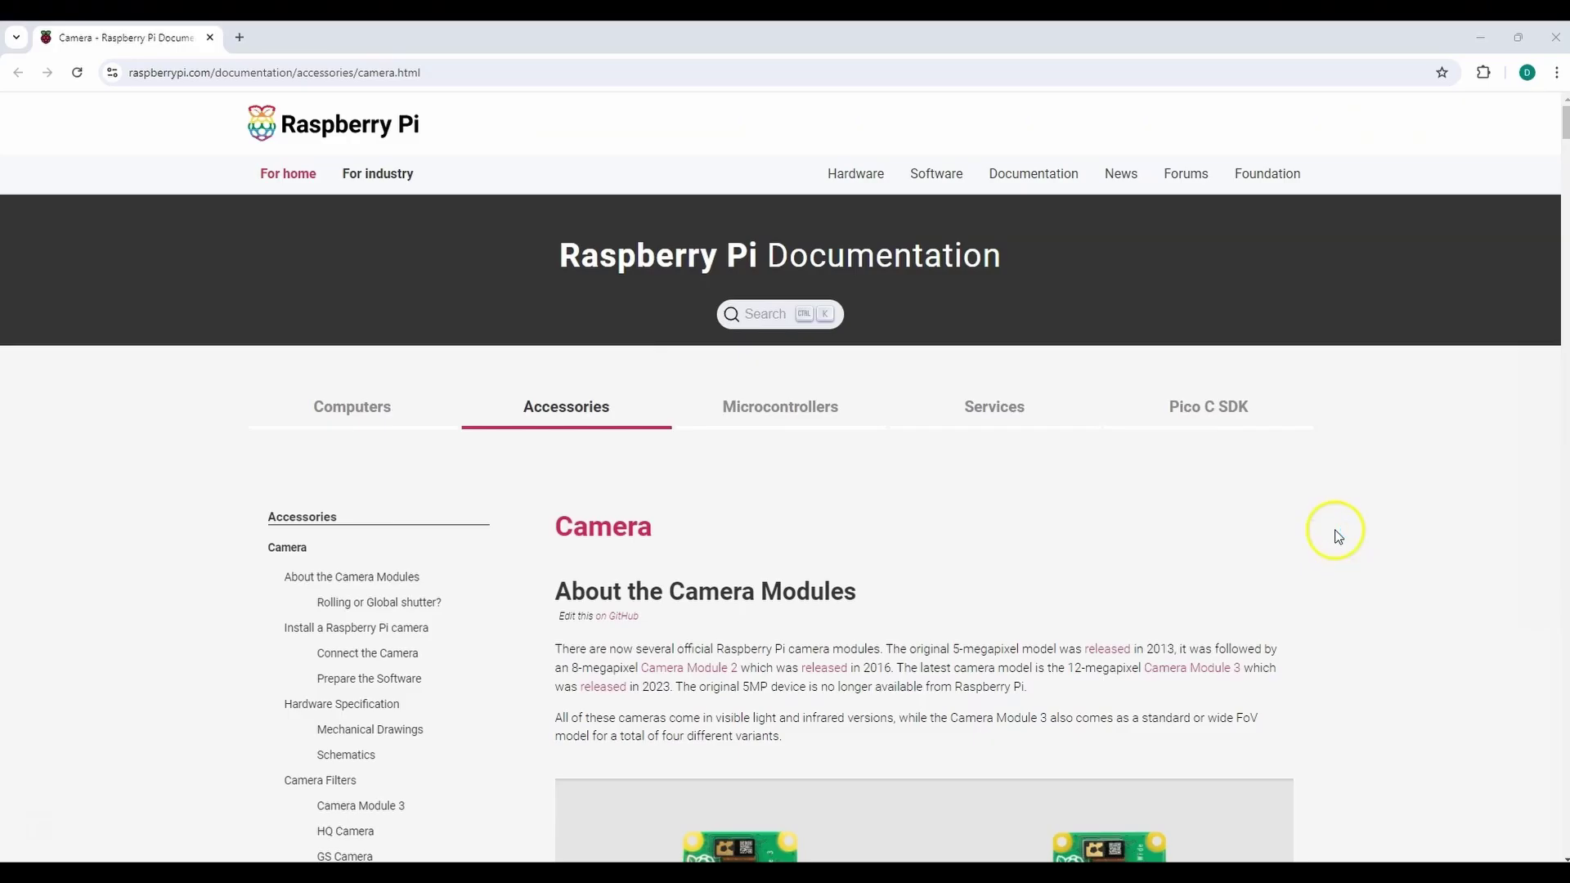
Step: Scroll to the Hardware Specification table showing Camera Module v2 FoV of 62.2° × 48.8°
scroll(1409, 594, "down", 5)
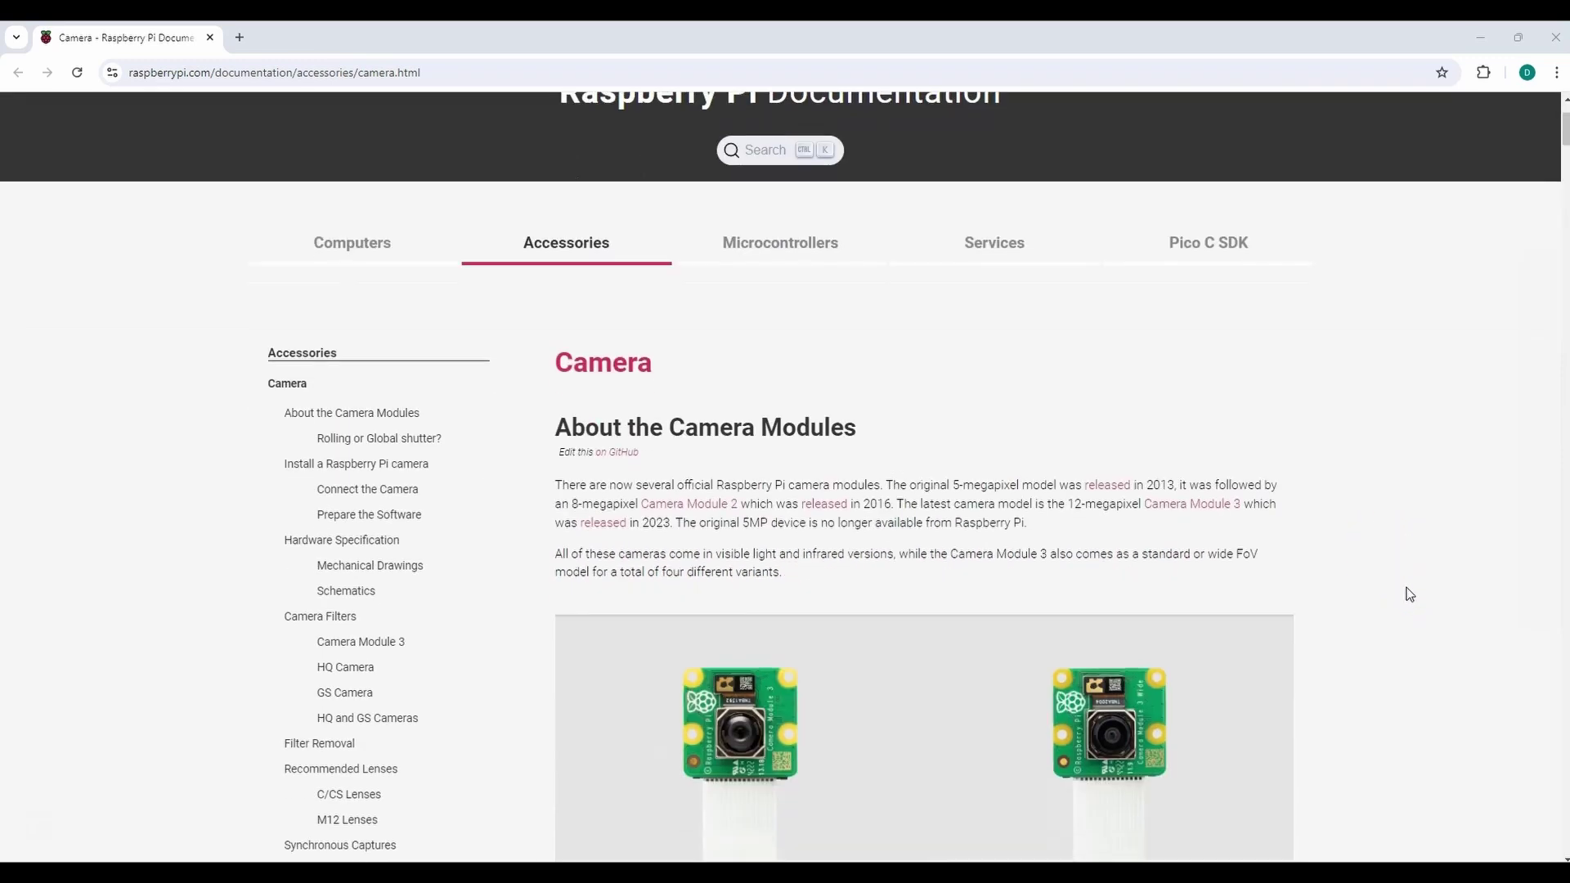
scroll(1409, 594, "down", 15)
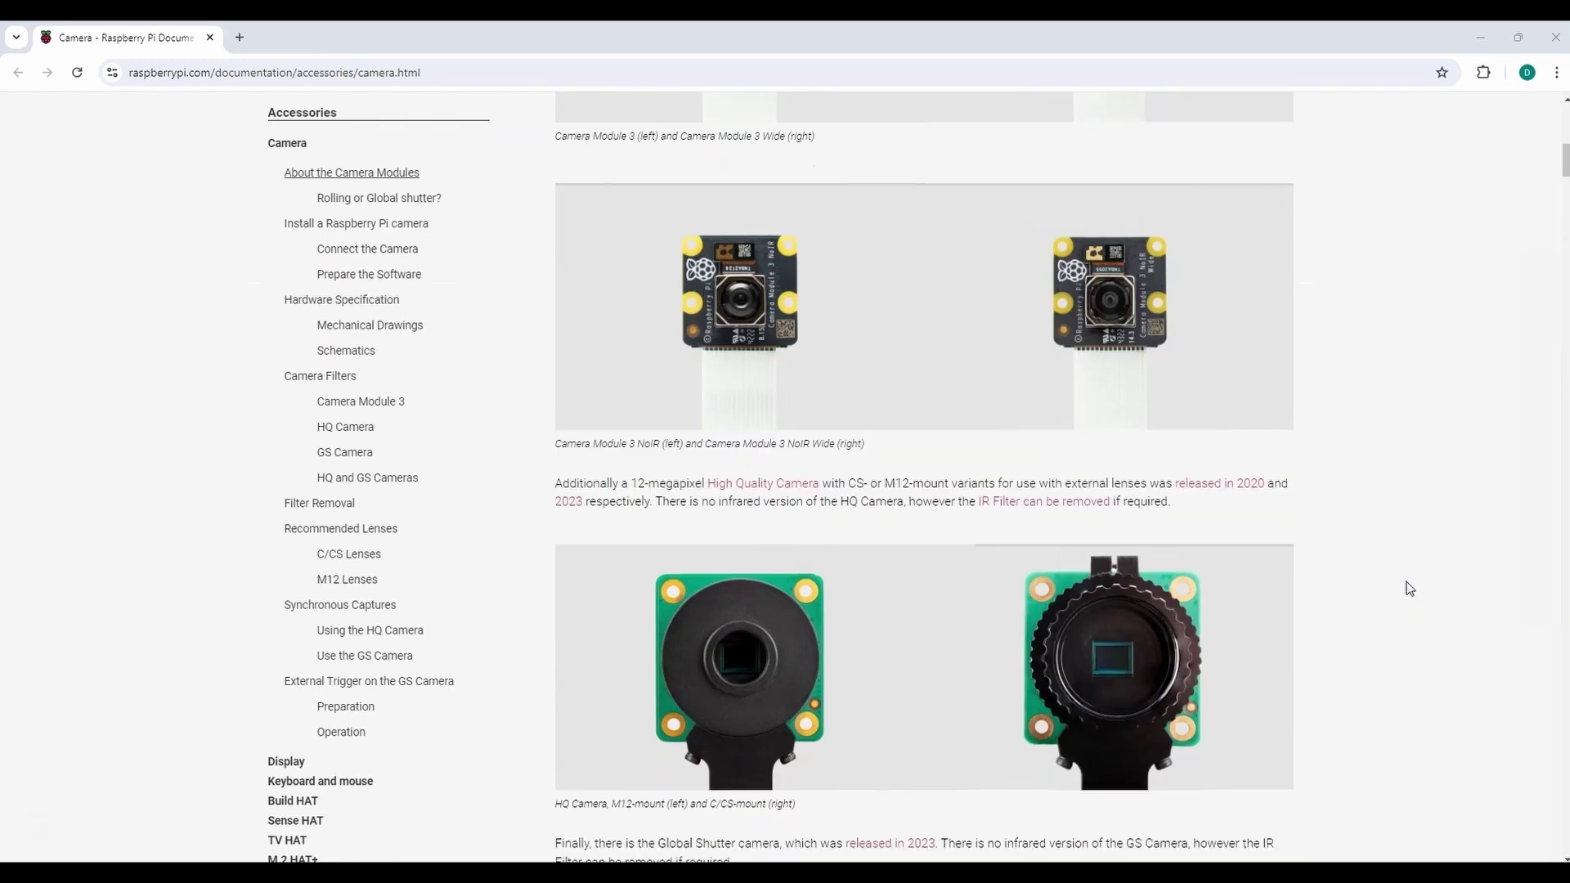
scroll(1409, 589, "down", 20)
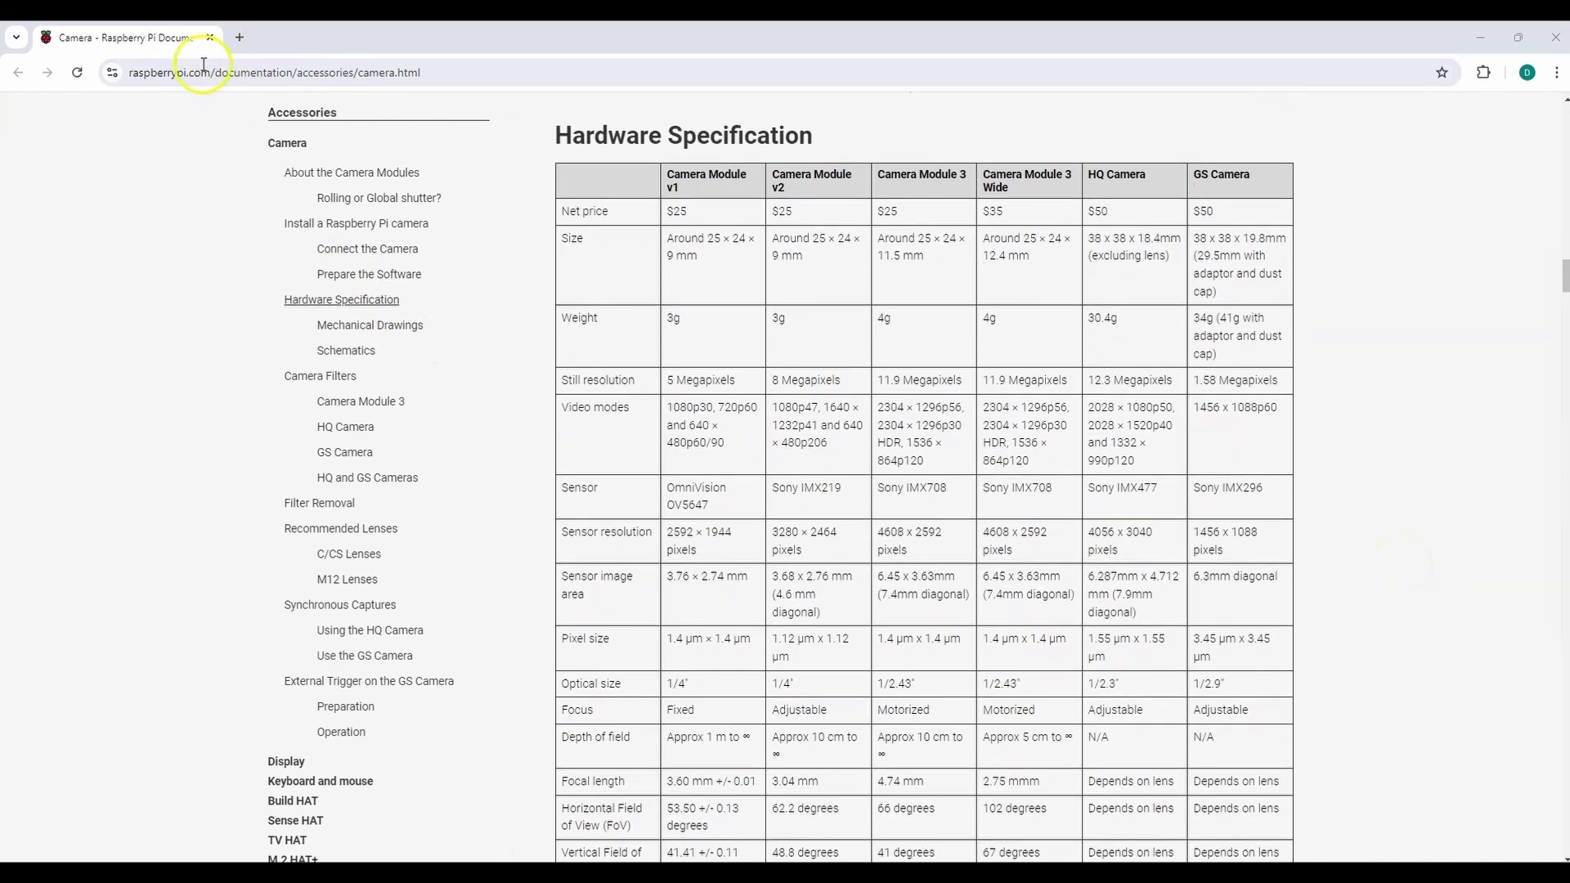
left_click(815, 178)
scroll(825, 237, "down", 4)
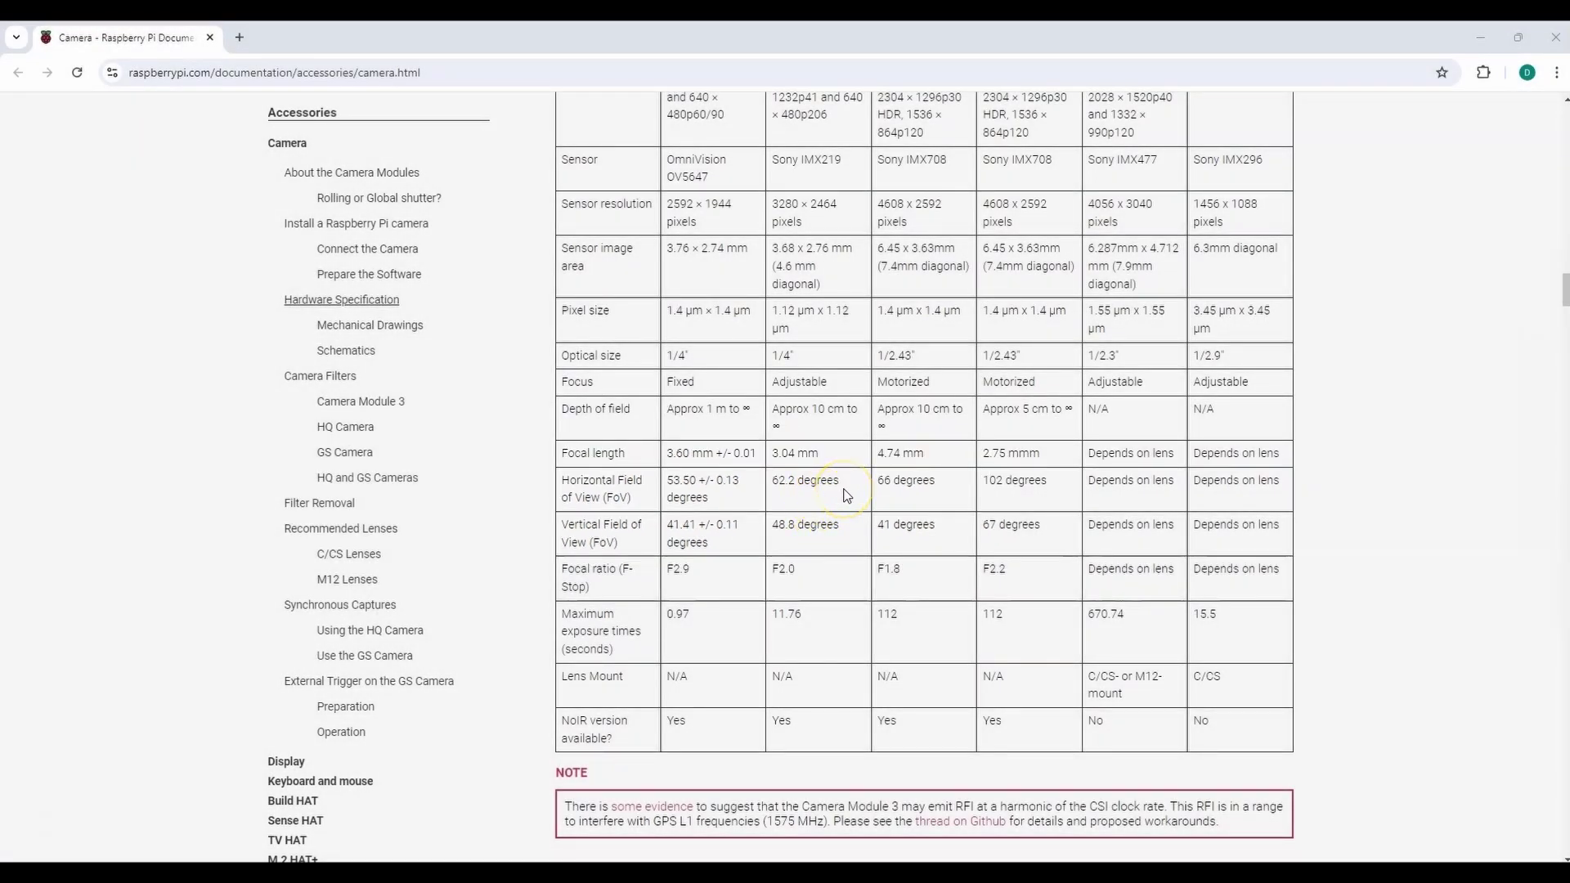
Step: Sketch the camera with its two field-of-view lines, angle arc and a 62.2° label
mouse_move(681, 736)
left_mouse_down()
mouse_move(745, 733)
mouse_move(683, 739)
mouse_move(721, 730)
mouse_move(438, 456)
left_mouse_up()
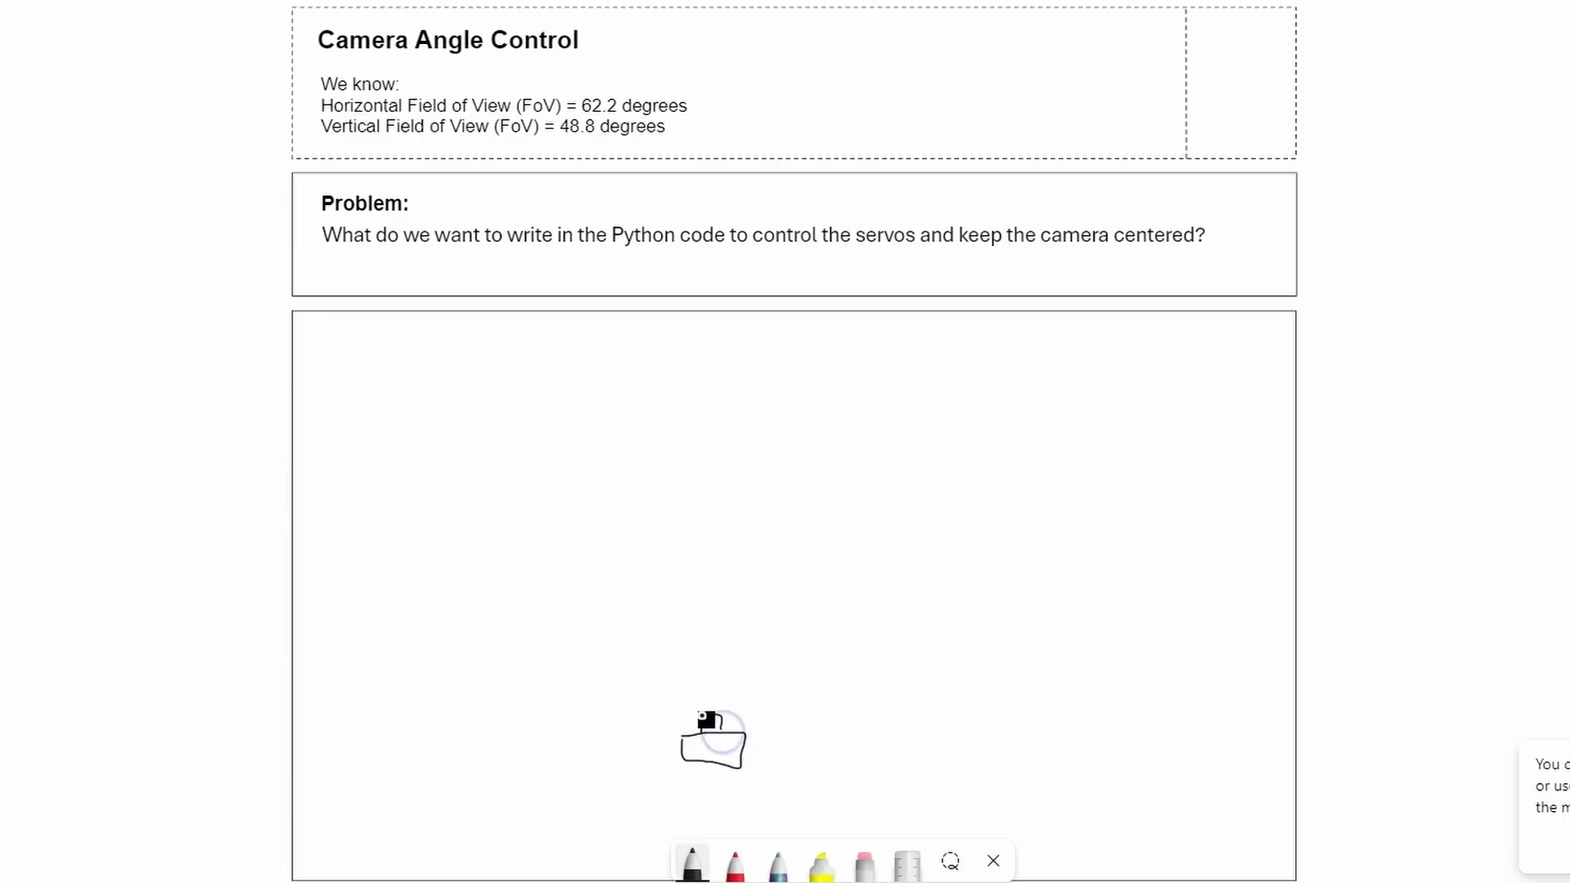
mouse_move(726, 717)
left_mouse_down()
mouse_move(764, 663)
mouse_move(1000, 459)
left_mouse_up()
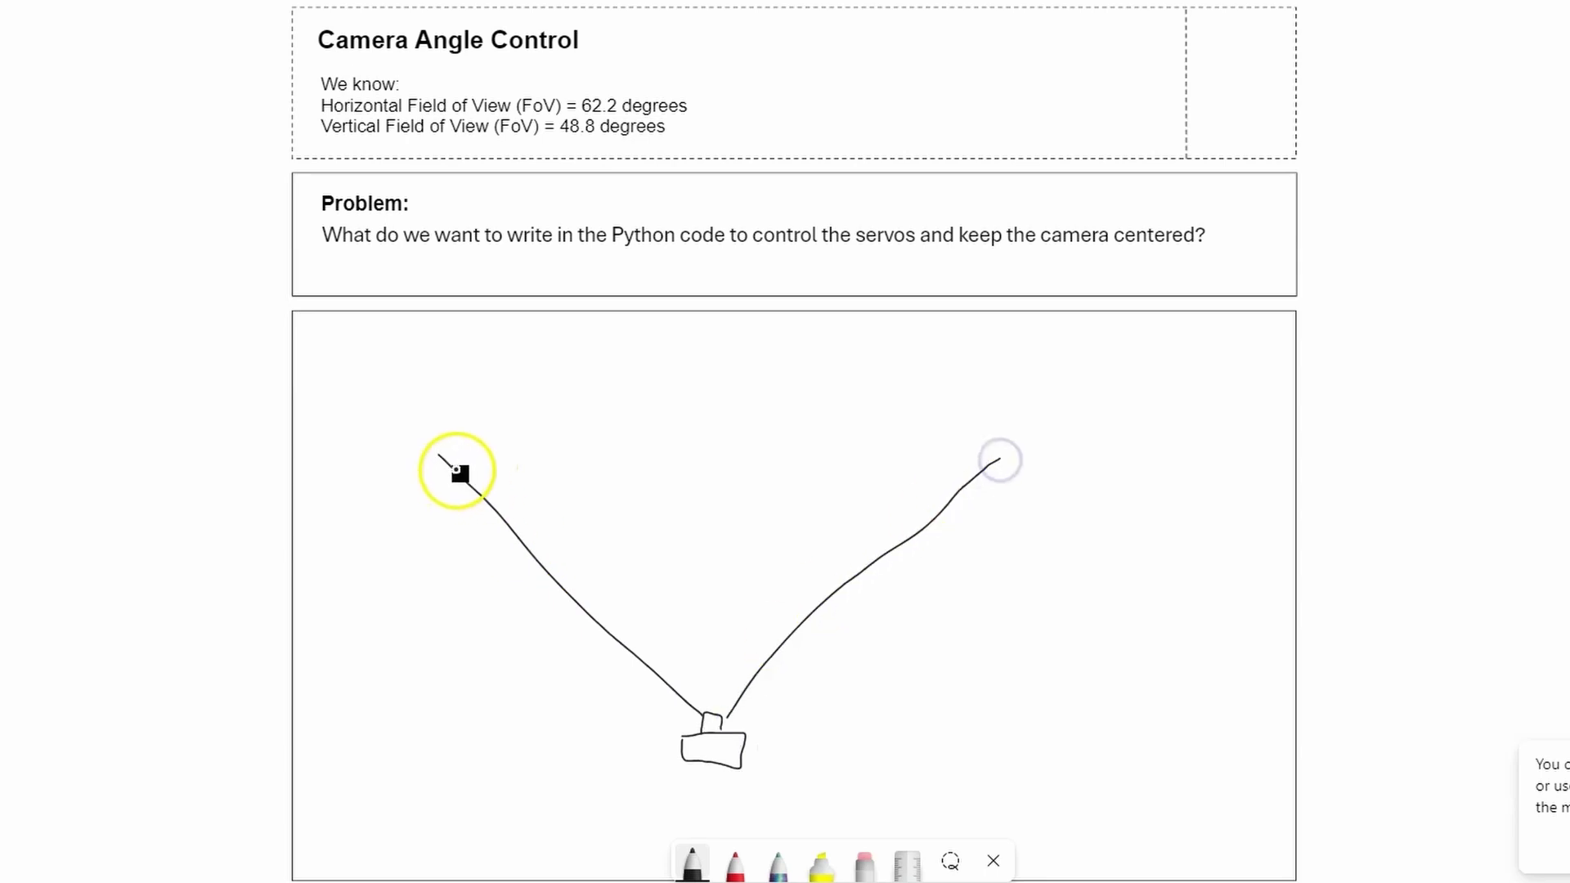
mouse_move(455, 470)
left_mouse_down()
mouse_move(529, 445)
mouse_move(684, 434)
mouse_move(496, 473)
left_mouse_up()
left_click_drag(986, 463, 771, 427)
left_click_drag(971, 431, 990, 465)
left_click_drag(949, 472, 990, 465)
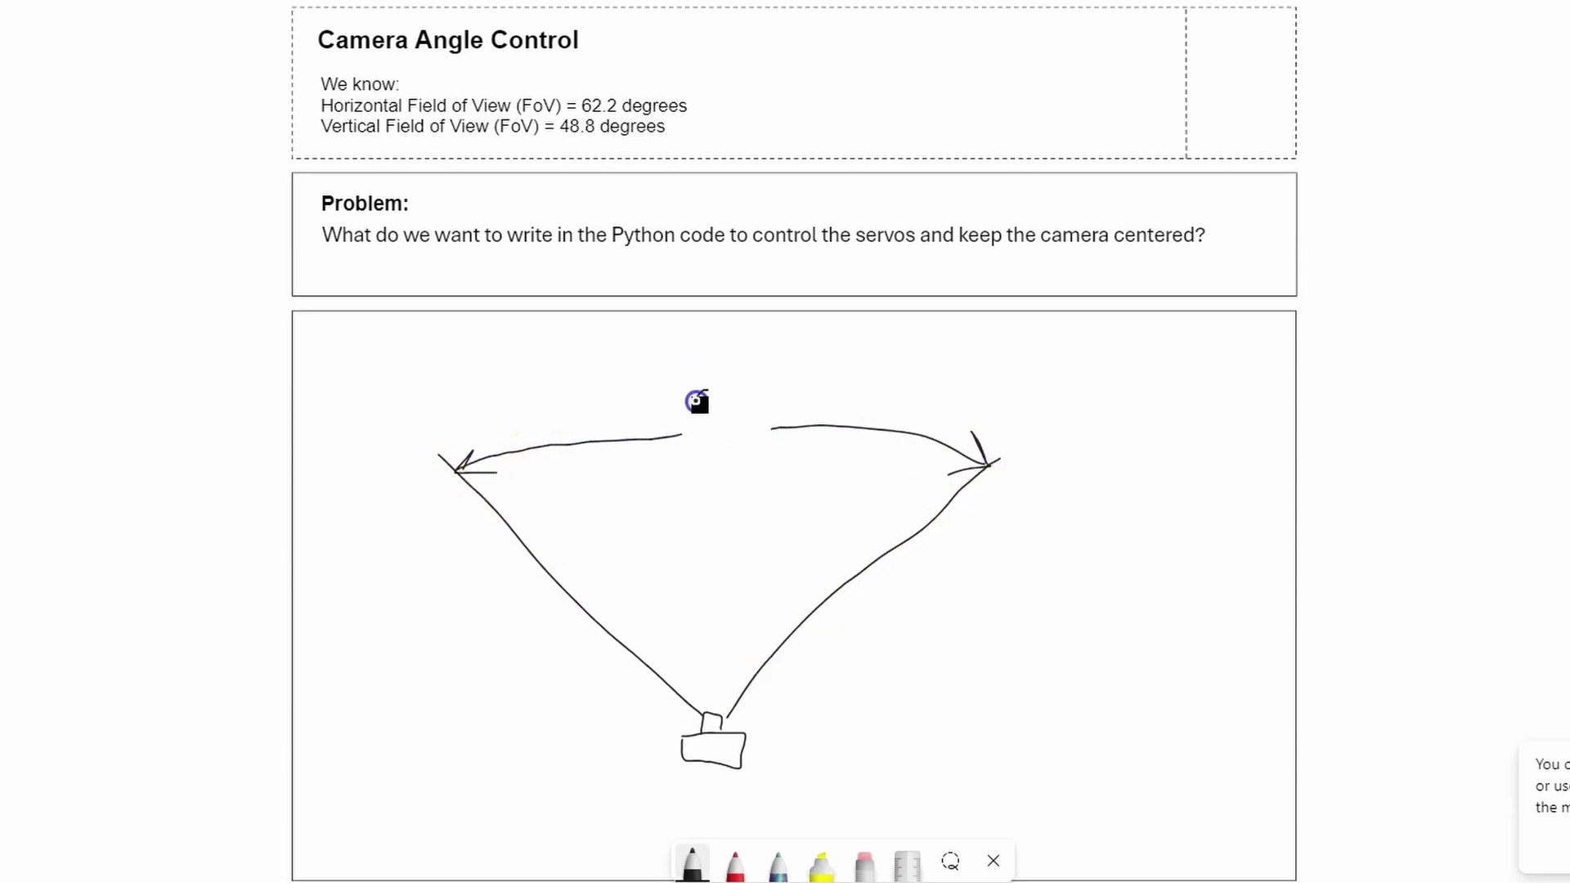
left_click(740, 412)
left_click_drag(748, 392, 767, 411)
left_click_drag(770, 374, 769, 375)
Step: Write 600px with an arrow spanning the frame width above the angle
mouse_move(443, 328)
left_mouse_down()
mouse_move(442, 586)
mouse_move(610, 617)
mouse_move(985, 389)
mouse_move(445, 330)
left_mouse_up()
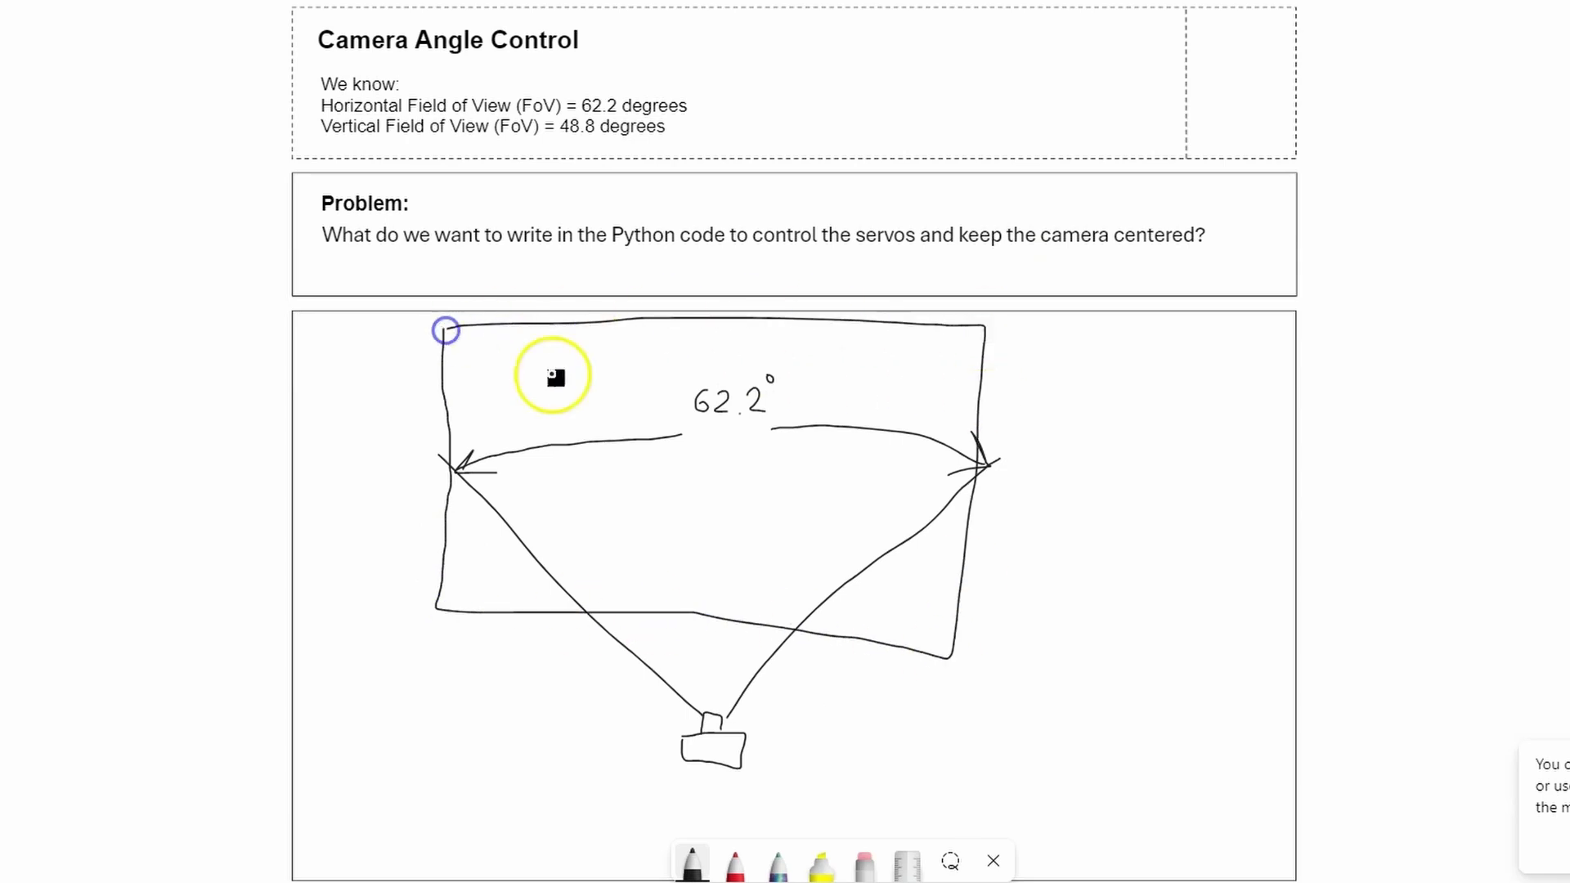
left_click(629, 340)
mouse_move(636, 350)
left_mouse_down()
mouse_move(673, 333)
mouse_move(766, 360)
mouse_move(756, 367)
mouse_move(961, 338)
mouse_move(940, 372)
mouse_move(439, 376)
left_mouse_up()
left_click_drag(470, 360, 482, 391)
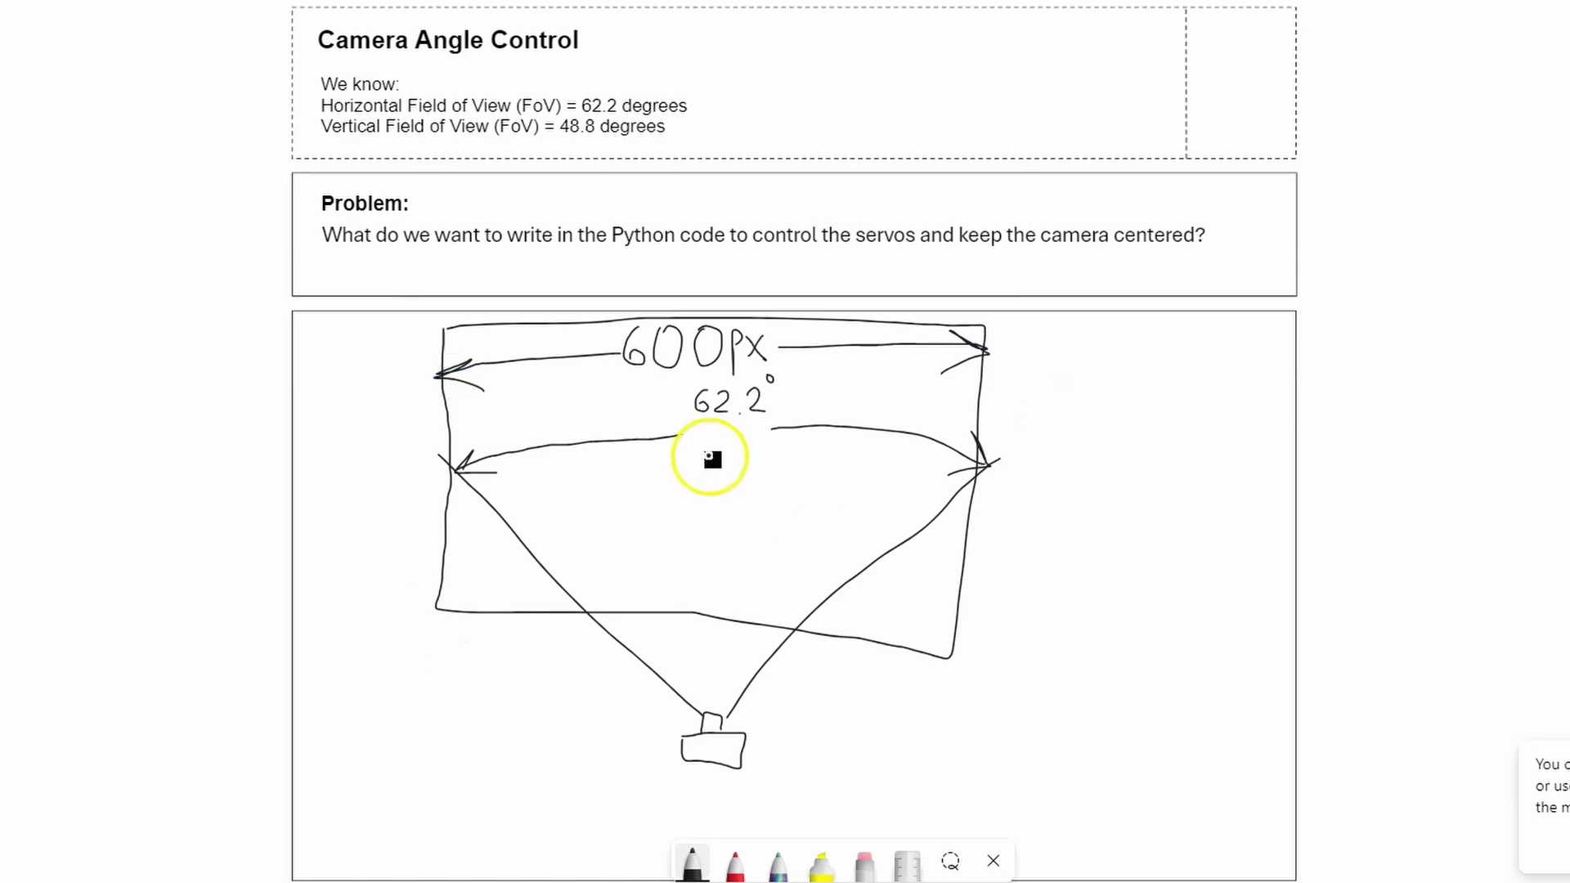
Step: Mark the frame centre x=300px at 90° and label the edges 0 and 600
left_click_drag(711, 454, 703, 536)
mouse_move(701, 500)
left_mouse_down()
mouse_move(676, 535)
mouse_move(739, 509)
left_mouse_up()
mouse_move(710, 519)
left_mouse_down()
mouse_move(744, 508)
mouse_move(744, 536)
mouse_move(809, 504)
mouse_move(818, 556)
left_mouse_up()
left_click_drag(834, 517, 853, 543)
left_click_drag(850, 515, 835, 540)
left_click_drag(956, 658, 962, 726)
mouse_move(1000, 677)
left_mouse_down()
mouse_move(1006, 739)
mouse_move(1020, 686)
left_mouse_up()
mouse_move(435, 629)
left_mouse_down()
mouse_move(453, 646)
mouse_move(435, 620)
left_mouse_up()
mouse_move(716, 557)
left_mouse_down()
mouse_move(710, 575)
mouse_move(739, 559)
left_mouse_up()
left_click_drag(715, 441, 714, 489)
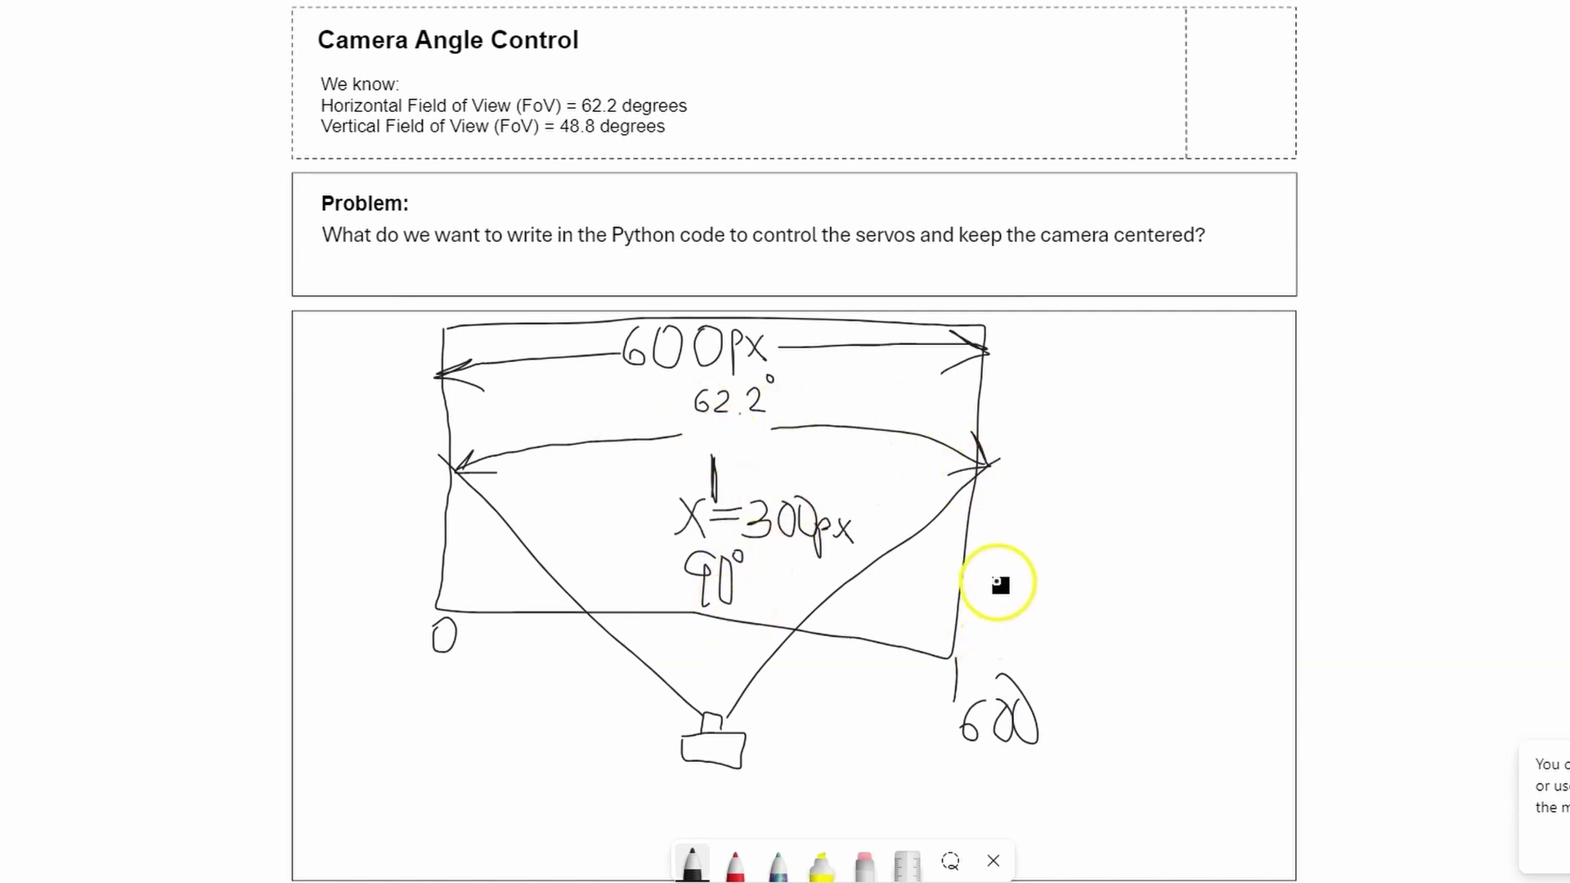
Step: Write the right edge angle 90+62.2/2=121.1° and the left edge angle 58.9°
mouse_move(1002, 579)
left_mouse_down()
mouse_move(1001, 628)
mouse_move(1016, 594)
left_mouse_up()
left_click_drag(1032, 595, 1032, 615)
mouse_move(1023, 603)
left_mouse_down()
mouse_move(1117, 623)
mouse_move(1176, 596)
left_mouse_up()
left_click_drag(1151, 610, 1174, 606)
left_click_drag(1209, 579, 1210, 618)
mouse_move(1219, 587)
left_mouse_down()
mouse_move(1232, 623)
mouse_move(1267, 620)
left_mouse_up()
left_click(1256, 619)
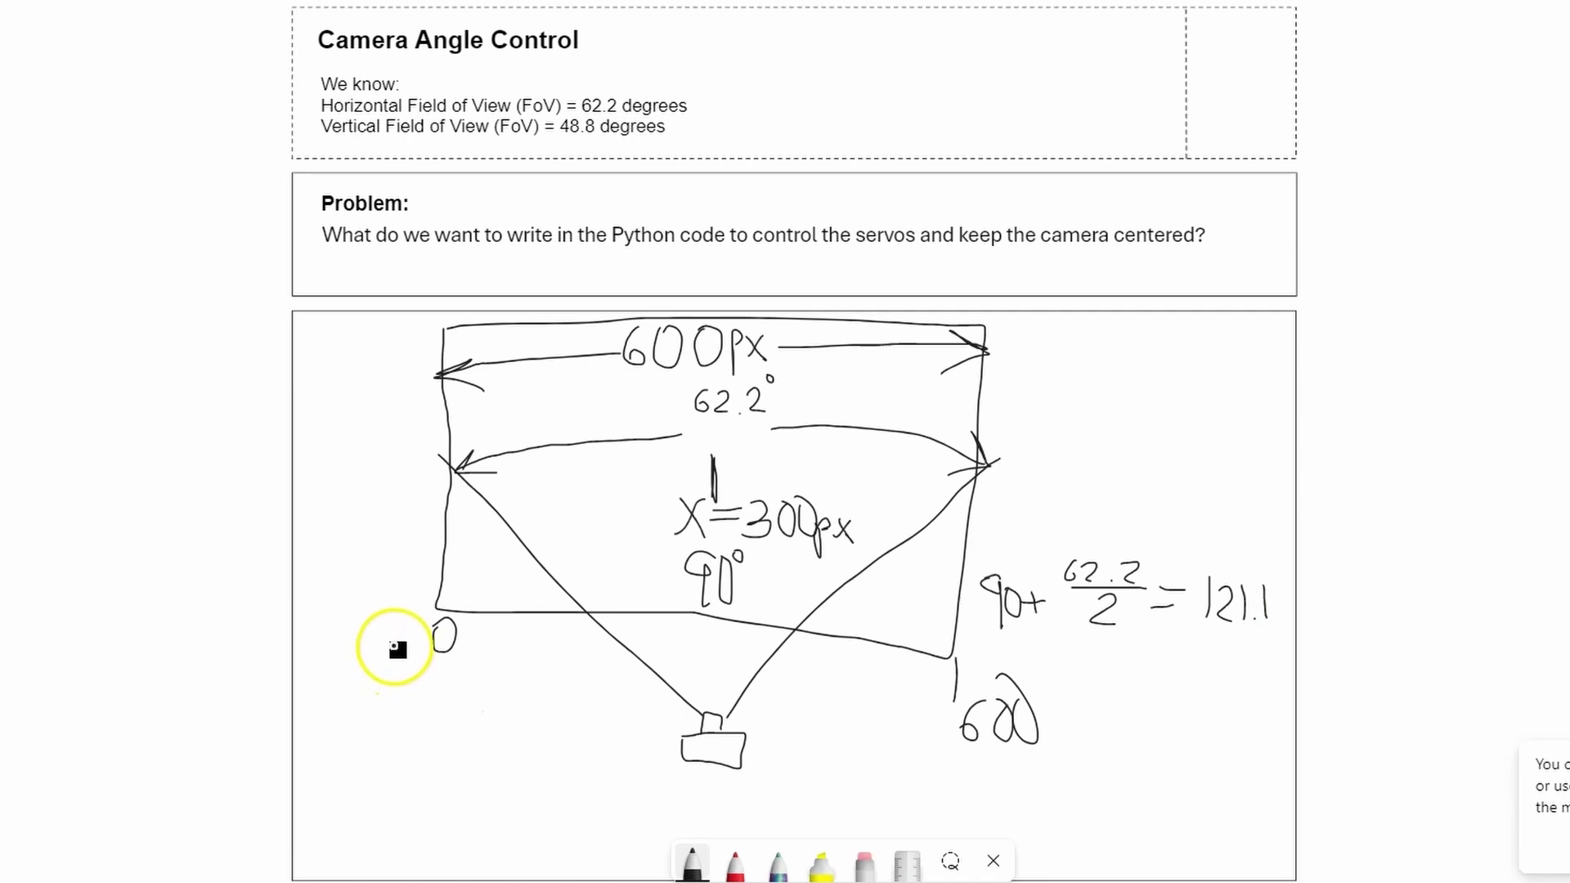
left_click_drag(413, 667, 381, 703)
mouse_move(434, 669)
left_mouse_down()
mouse_move(432, 702)
mouse_move(463, 711)
left_mouse_up()
left_click(448, 698)
left_click_drag(469, 664, 472, 667)
Step: Finish the 58.9° label and write A₀ = (x − x₀)/M at the bottom-left
left_click_drag(1270, 567, 1272, 570)
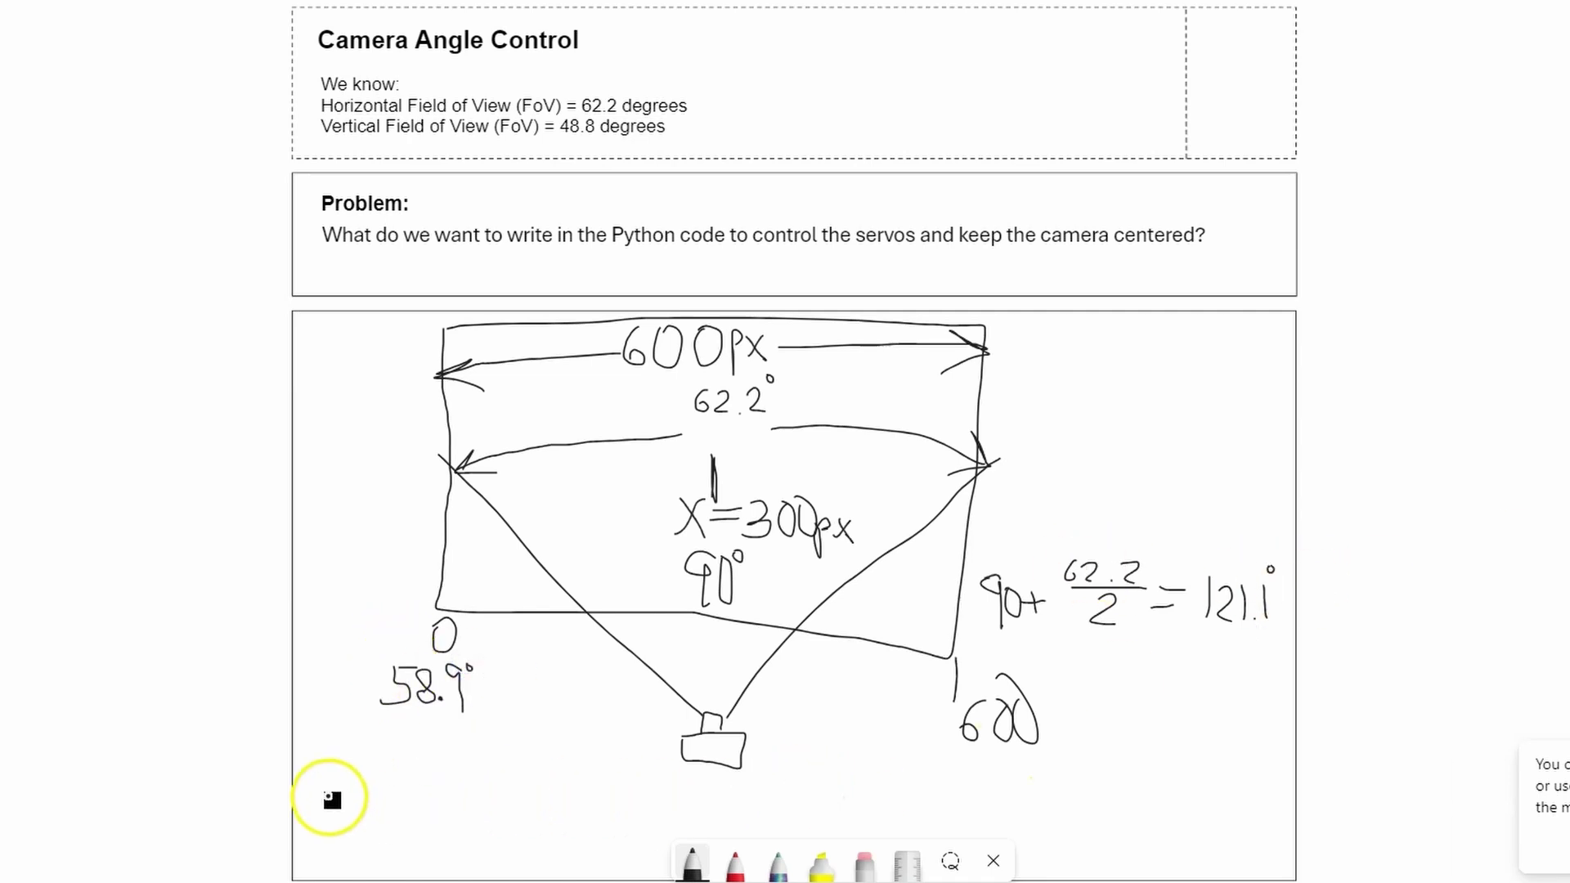
left_click_drag(319, 821, 348, 819)
left_click_drag(326, 805, 350, 804)
left_click_drag(360, 809, 400, 794)
left_click_drag(385, 806, 405, 805)
left_click_drag(452, 759, 484, 782)
mouse_move(484, 758)
left_mouse_down()
mouse_move(454, 784)
mouse_move(515, 769)
mouse_move(575, 795)
left_mouse_up()
mouse_move(448, 740)
left_mouse_down()
mouse_move(442, 798)
mouse_move(605, 798)
left_mouse_up()
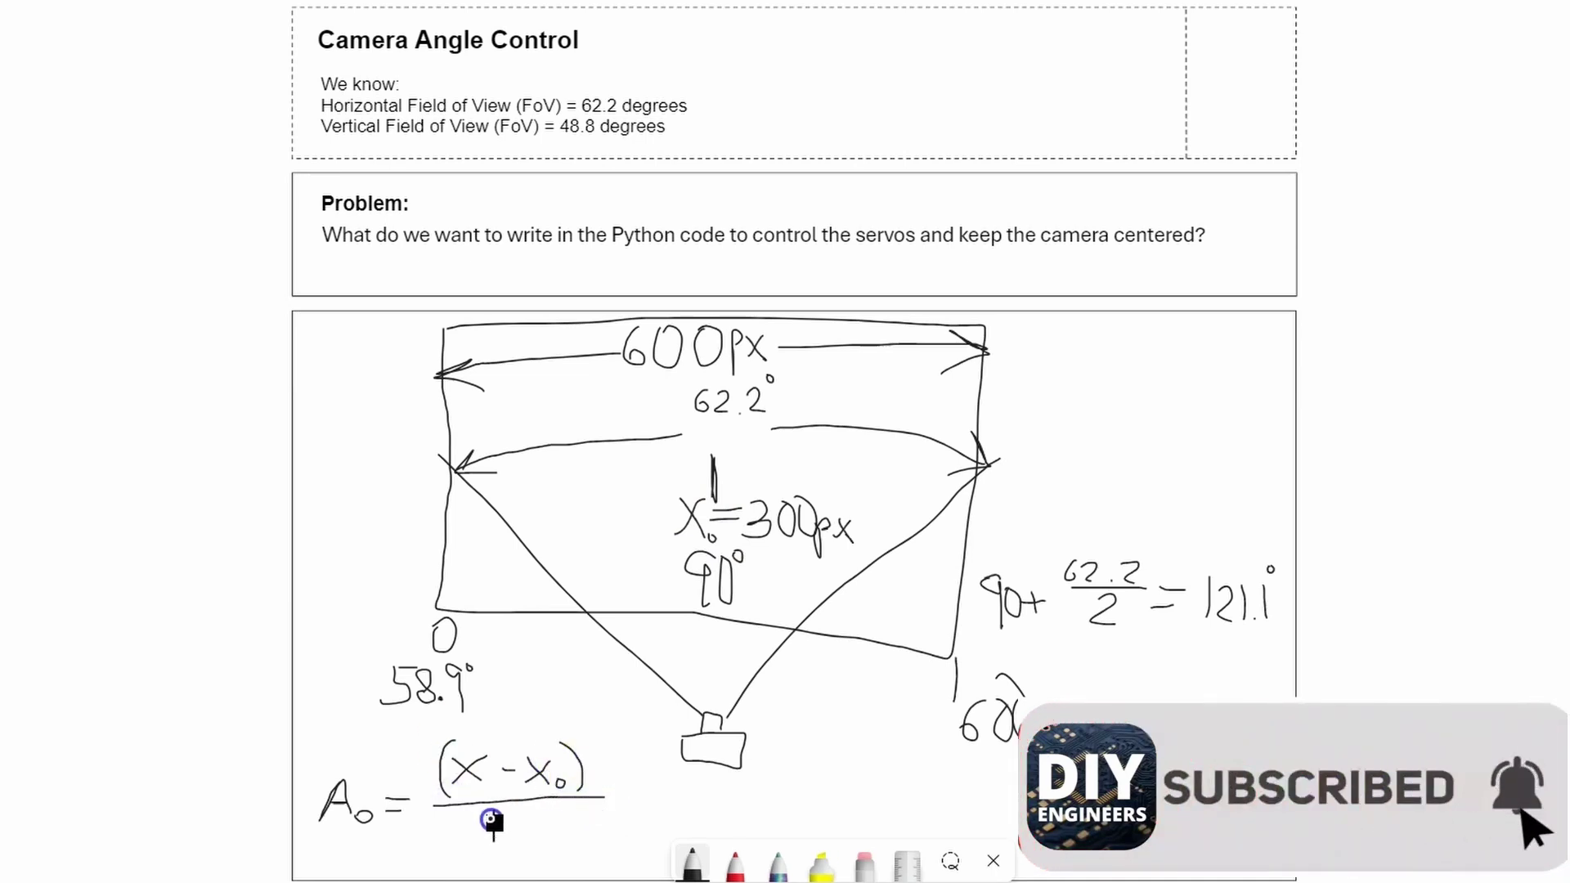
left_click_drag(490, 813, 494, 838)
Step: Add + A_current to the formula, dot a ball in the frame and link 90° to x₀
left_click_drag(621, 799, 642, 798)
left_click_drag(631, 787, 631, 812)
left_click_drag(645, 818, 760, 818)
left_click_drag(770, 798, 772, 822)
left_click_drag(760, 806, 781, 805)
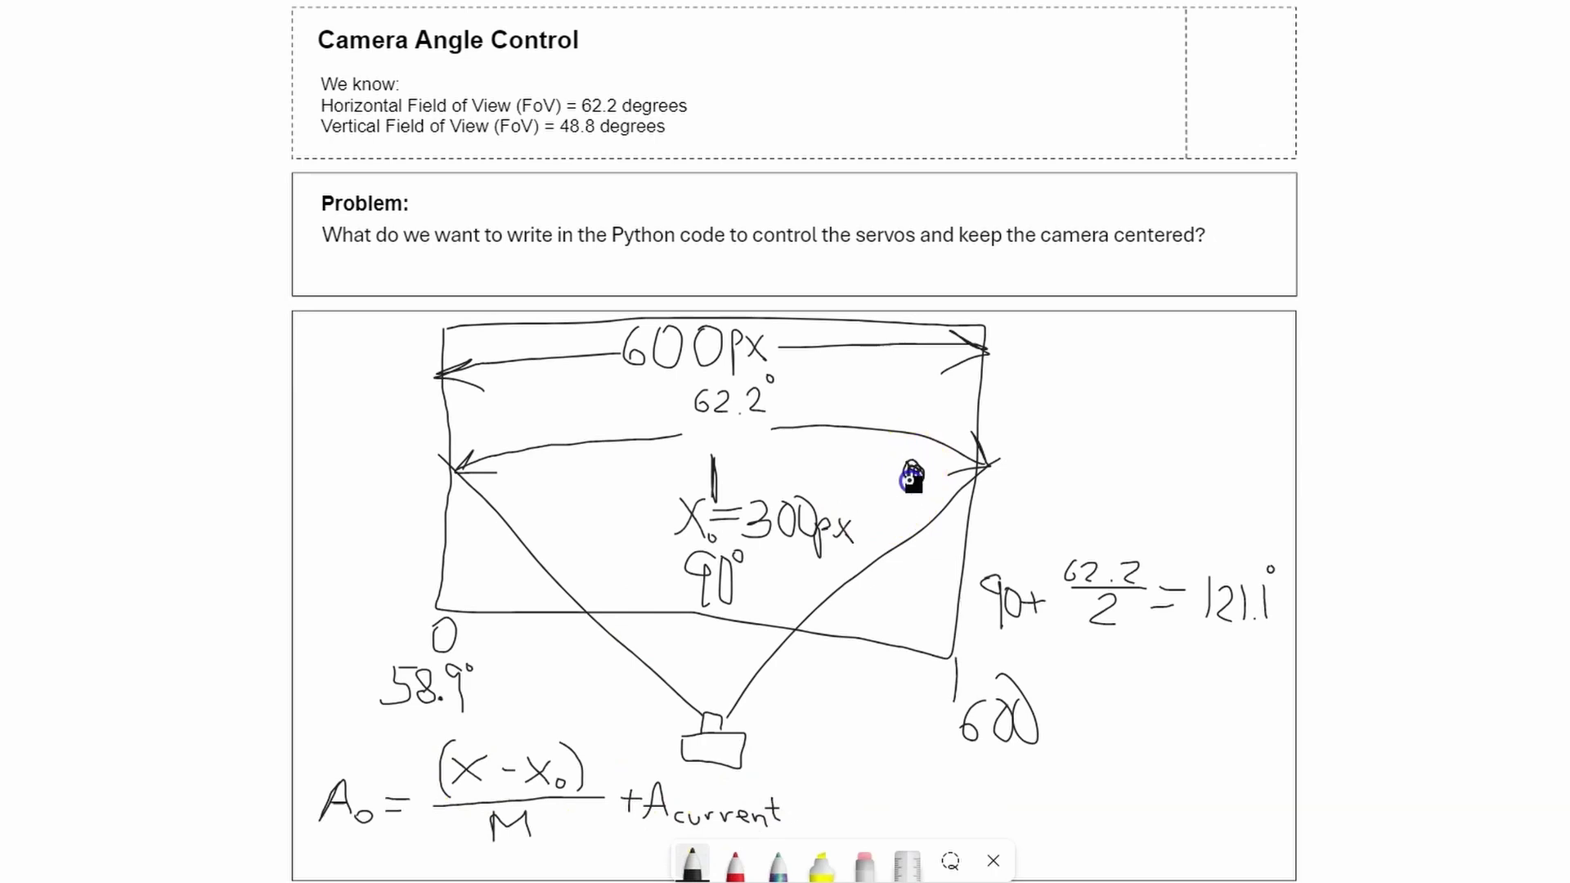
left_click_drag(915, 482, 914, 476)
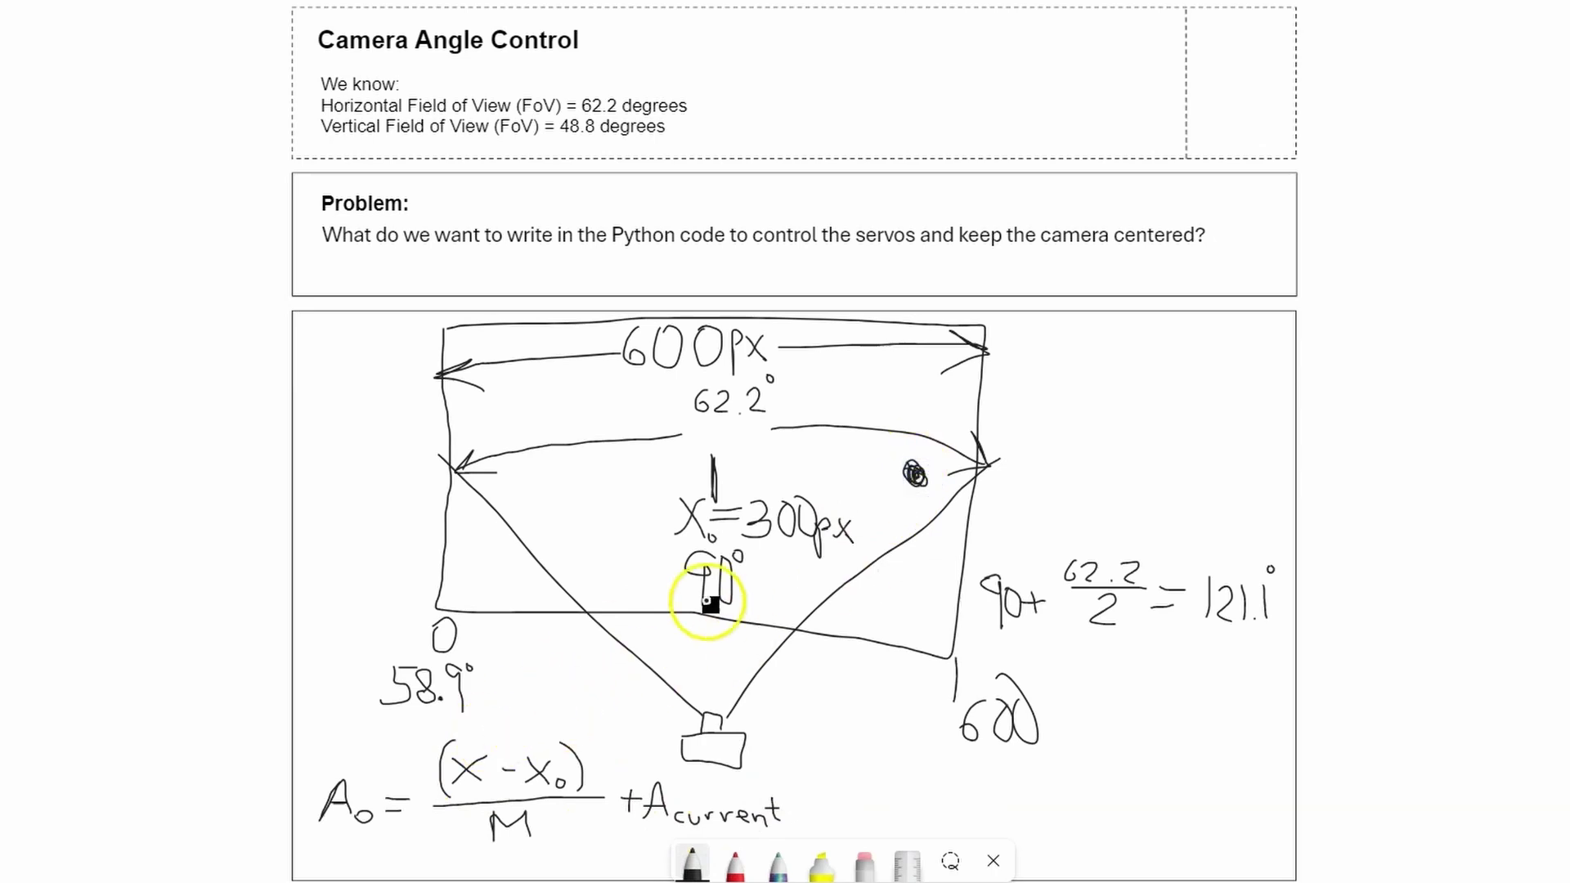
left_click_drag(699, 541, 622, 628)
left_click_drag(544, 725, 597, 728)
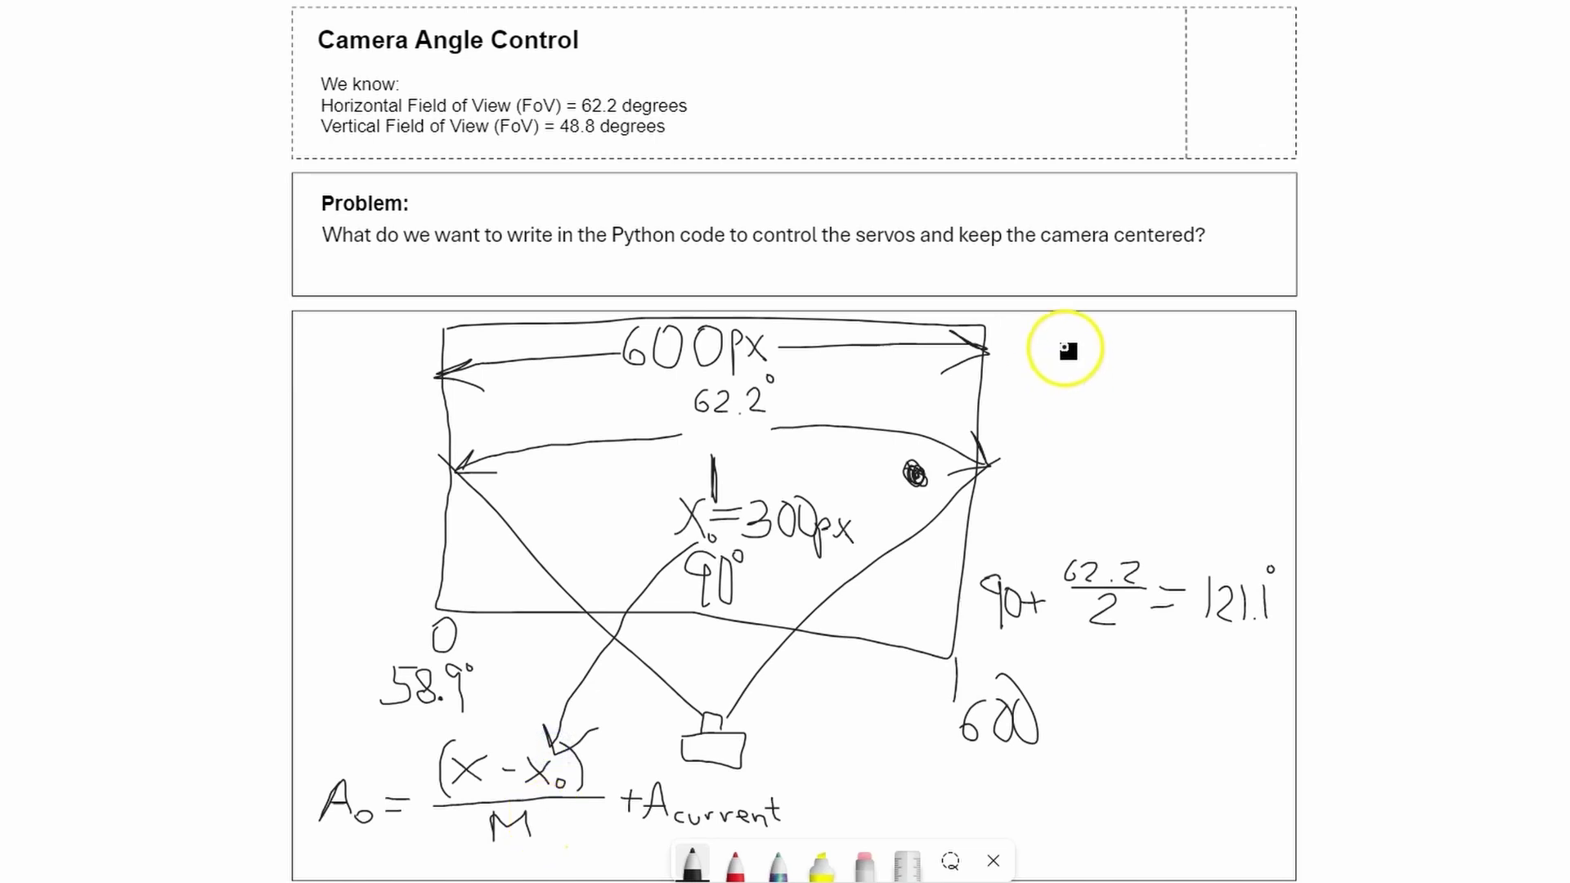
Step: Write the slope fraction (600 − 300)/(121.1 − 90) at the top right
mouse_move(1109, 336)
left_mouse_down()
mouse_move(1093, 364)
mouse_move(1115, 344)
left_mouse_up()
left_click_drag(1145, 342, 1261, 378)
mouse_move(1087, 396)
left_mouse_down()
mouse_move(1083, 436)
mouse_move(1110, 432)
left_mouse_up()
left_click_drag(1118, 401, 1117, 430)
left_click(1127, 429)
left_click_drag(1137, 402, 1137, 428)
left_click_drag(1179, 357, 1261, 347)
left_click_drag(1213, 338, 1235, 370)
left_click_drag(1240, 337, 1237, 340)
left_click_drag(1168, 409, 1217, 434)
left_click_drag(1236, 398, 1234, 401)
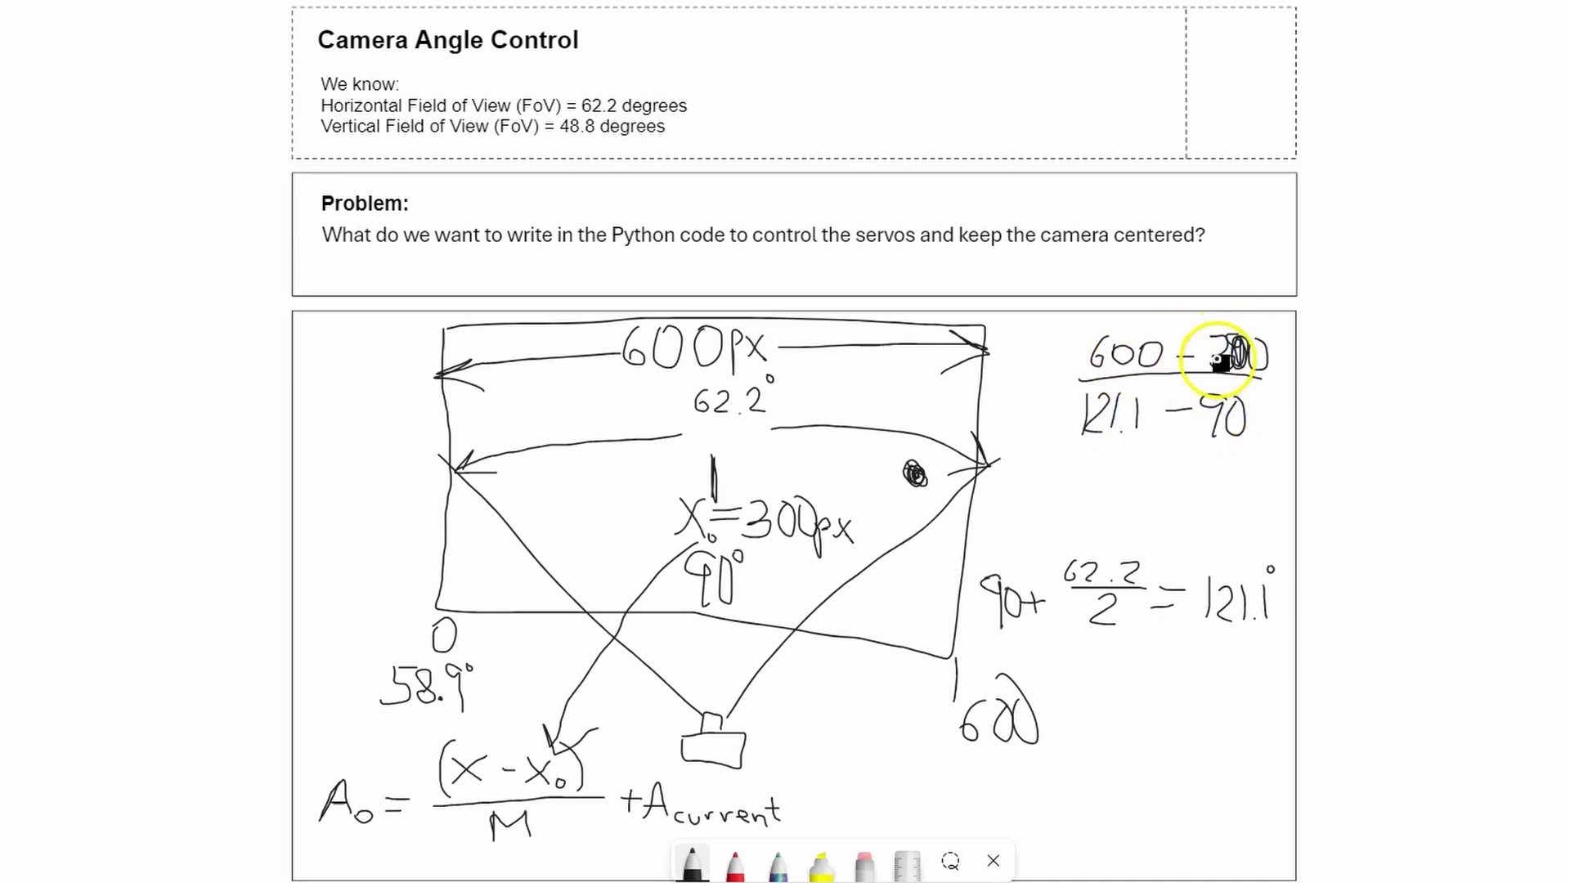
Step: Label the fraction M = and write its value 9.6463
left_click_drag(996, 399, 1032, 417)
left_click_drag(1037, 381, 1060, 378)
left_click_drag(1037, 394, 1060, 393)
mouse_move(1037, 500)
left_mouse_down()
mouse_move(1069, 509)
mouse_move(1117, 473)
left_mouse_up()
left_click_drag(1091, 491, 1238, 500)
left_click_drag(1262, 472, 1266, 508)
mouse_move(917, 773)
left_mouse_down()
mouse_move(913, 803)
mouse_move(940, 805)
mouse_move(985, 781)
mouse_move(987, 798)
mouse_move(1033, 764)
left_mouse_up()
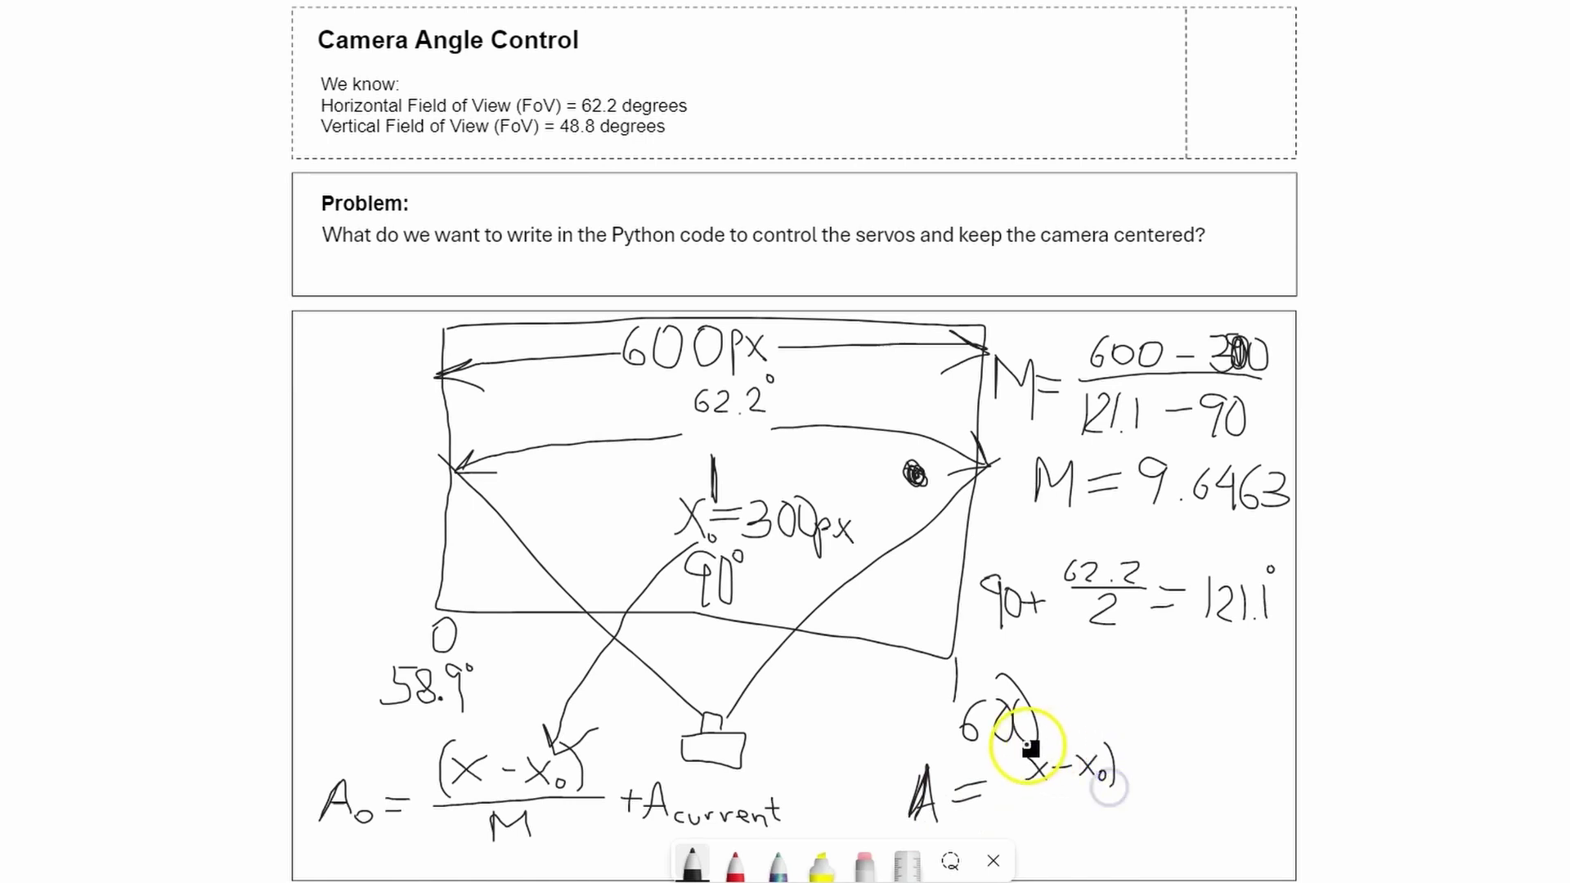
Step: Write A = (x − x₀)/9.6463 + A_c at the bottom right
mouse_move(1031, 742)
left_mouse_down()
mouse_move(1022, 781)
mouse_move(1139, 781)
left_mouse_up()
left_click_drag(1055, 792, 1033, 803)
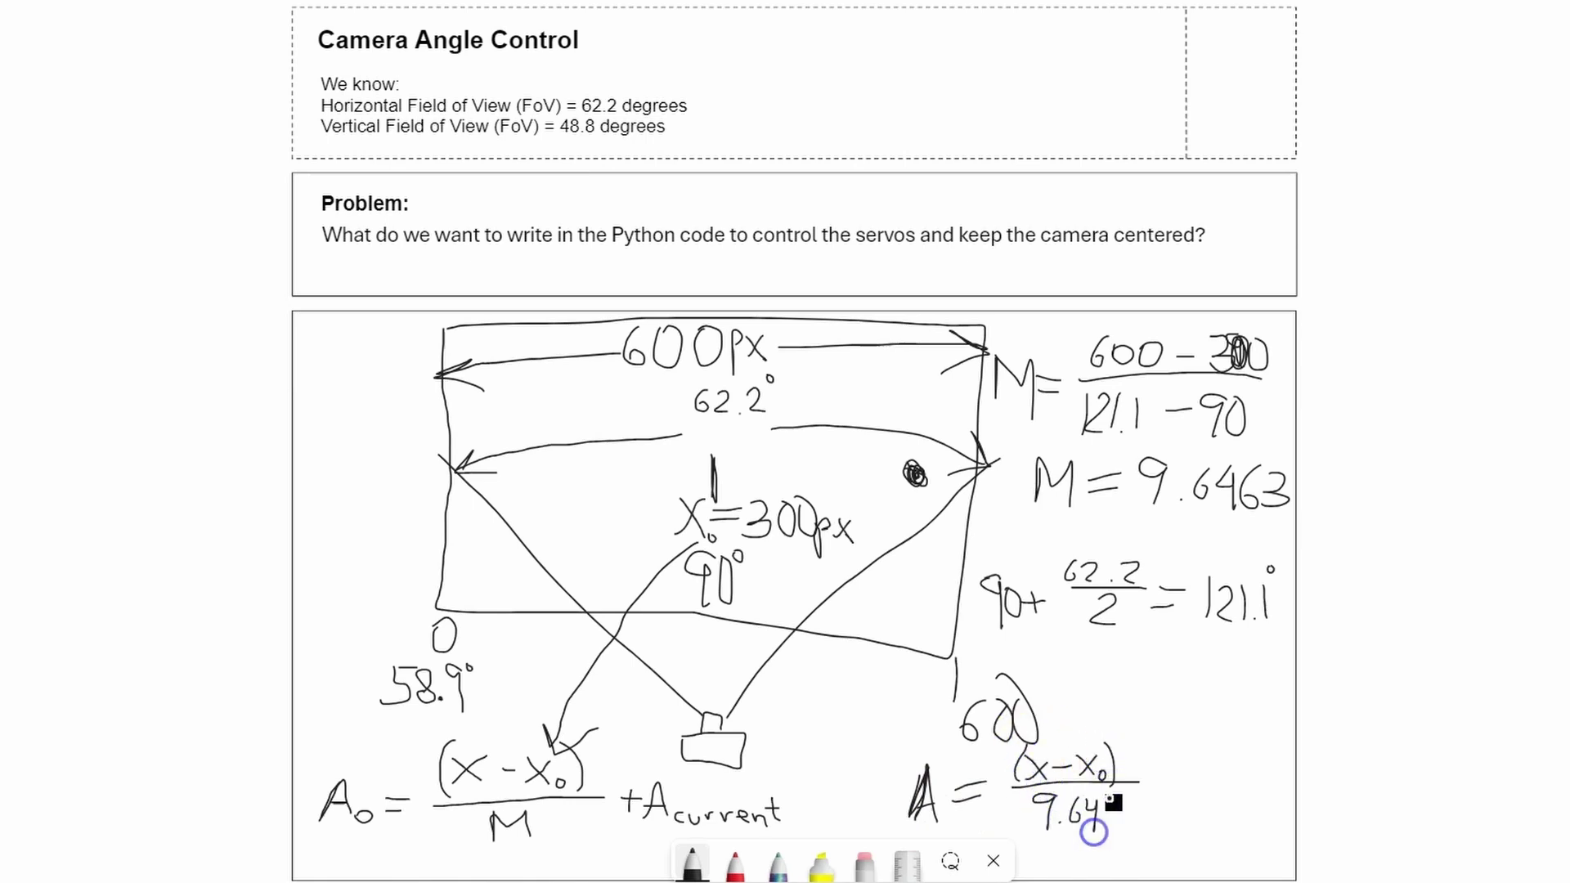
mouse_move(1121, 798)
left_mouse_down()
mouse_move(1112, 816)
mouse_move(1182, 785)
left_mouse_up()
left_click_drag(1231, 745, 1204, 812)
left_click_drag(1231, 746, 1240, 807)
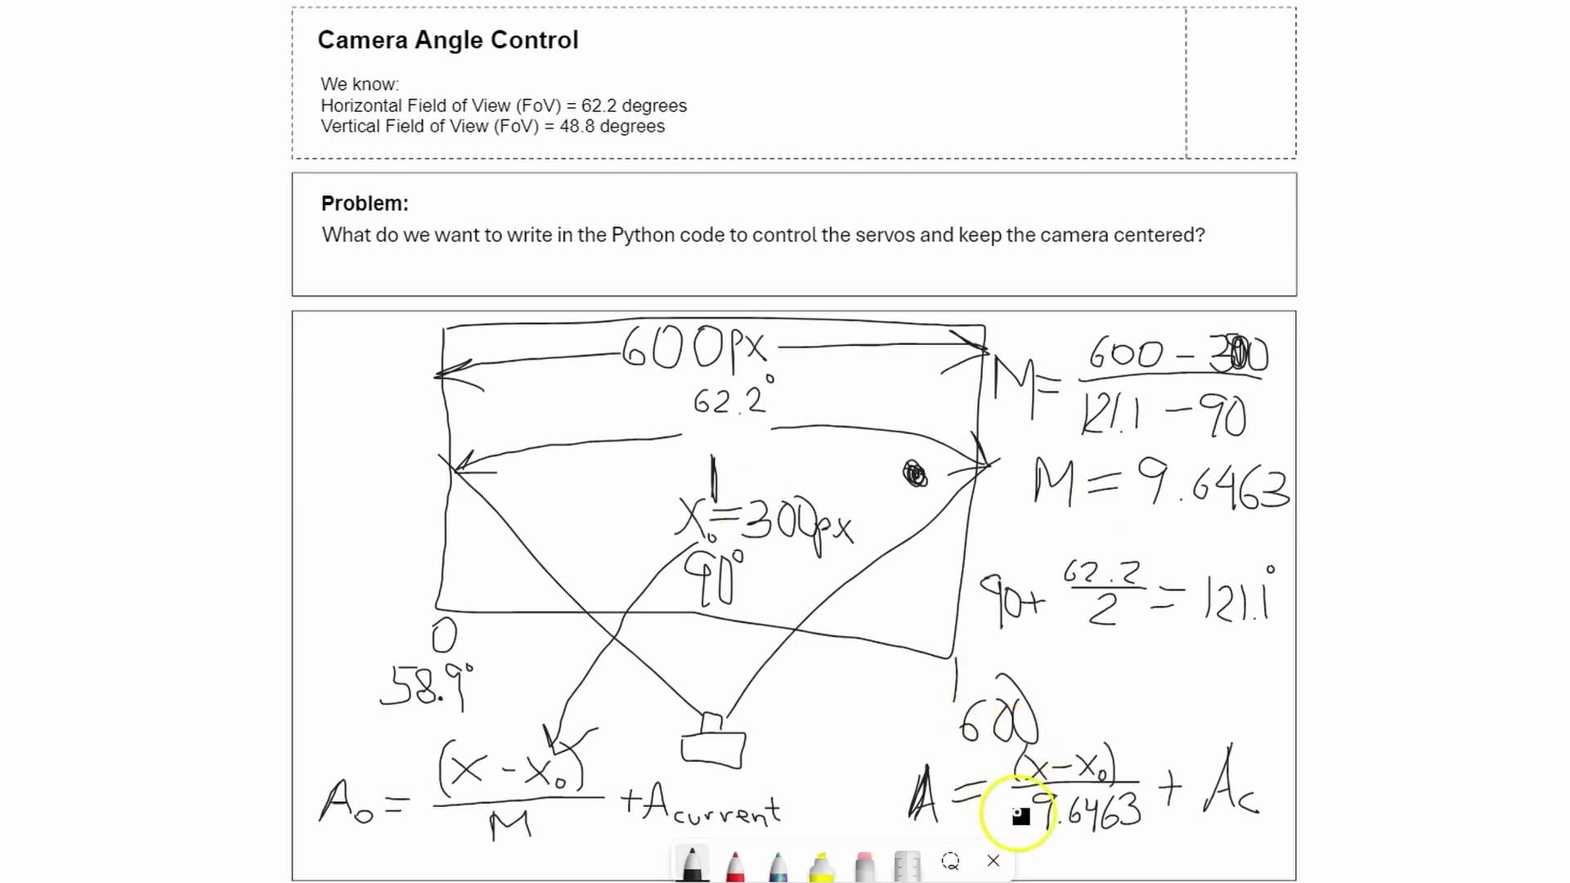
Step: Circle the (x − x₀)/9.6463 fraction in red and label it ΔA/2
left_click(734, 862)
left_click_drag(988, 750, 995, 787)
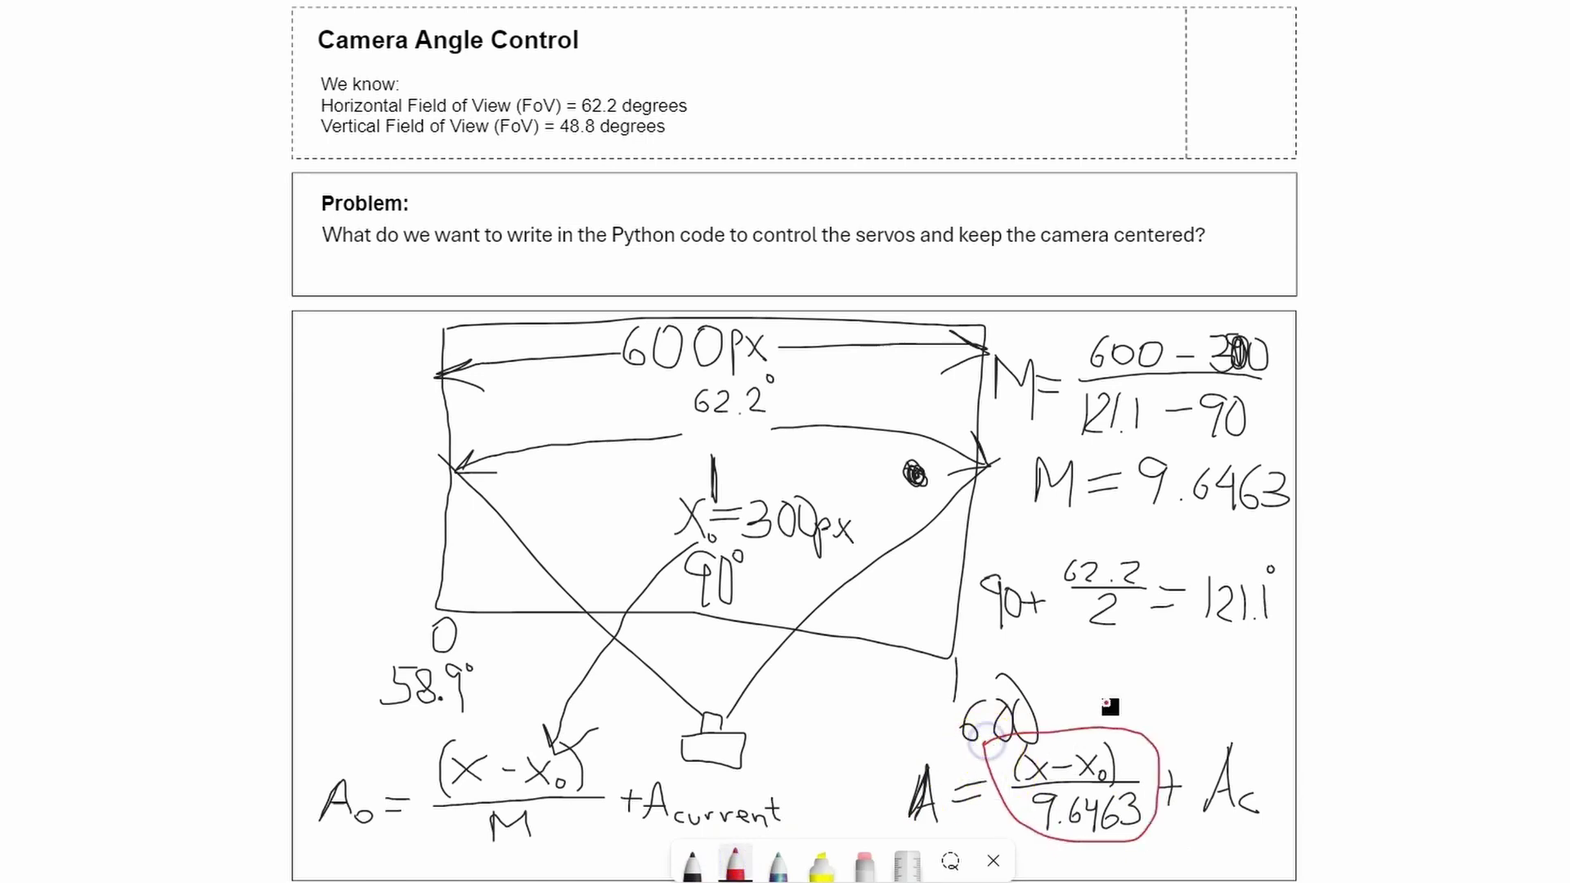
left_click_drag(1069, 711, 1078, 678)
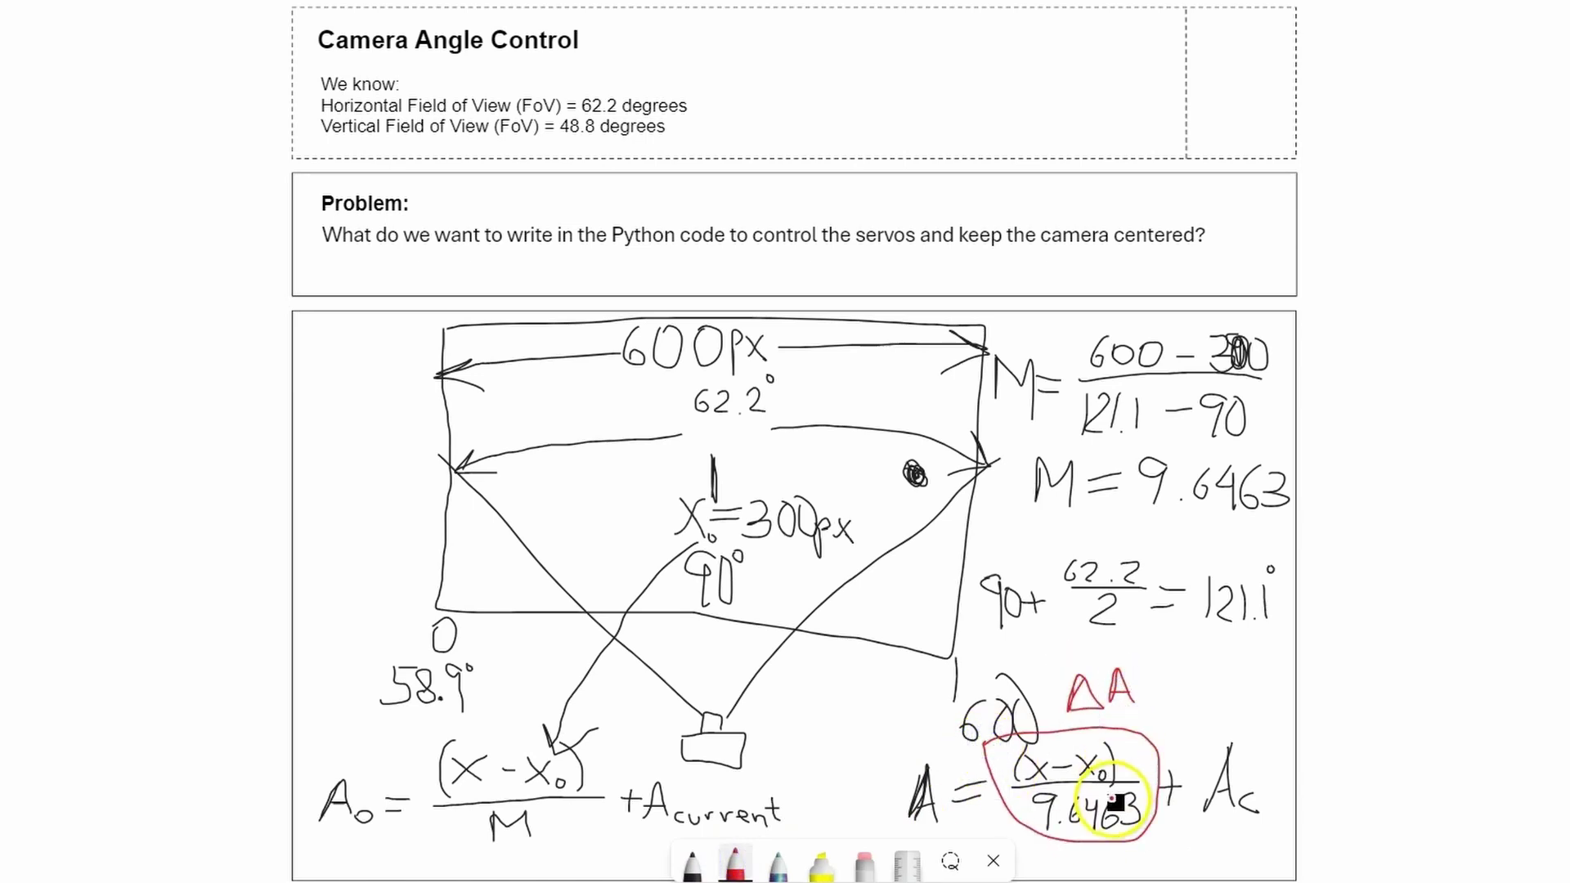
left_click_drag(1151, 667, 1140, 695)
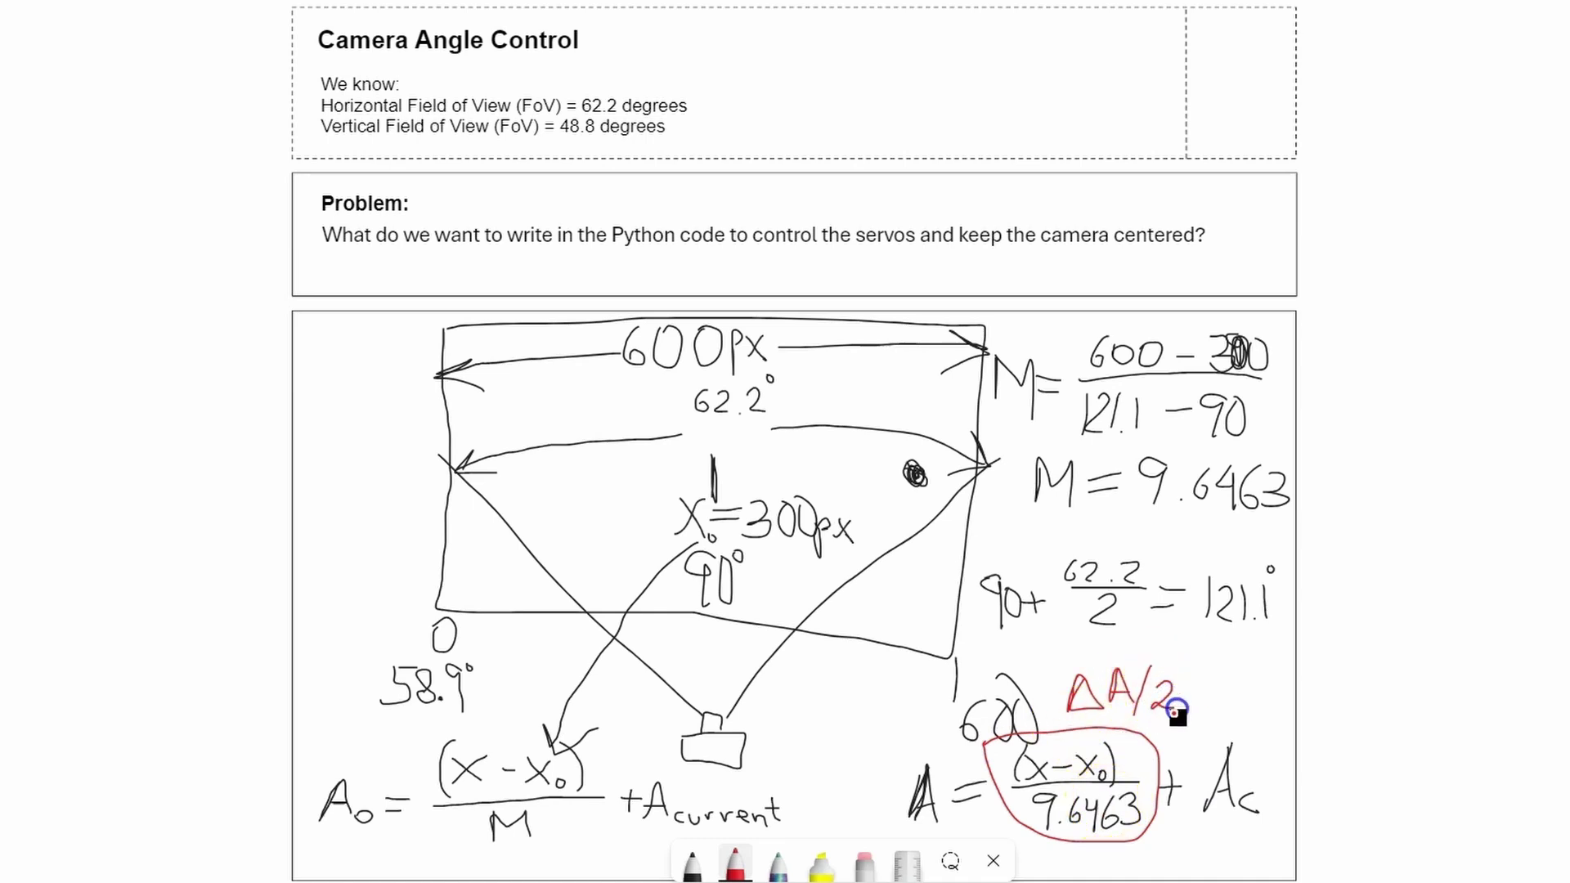
left_click(1012, 800)
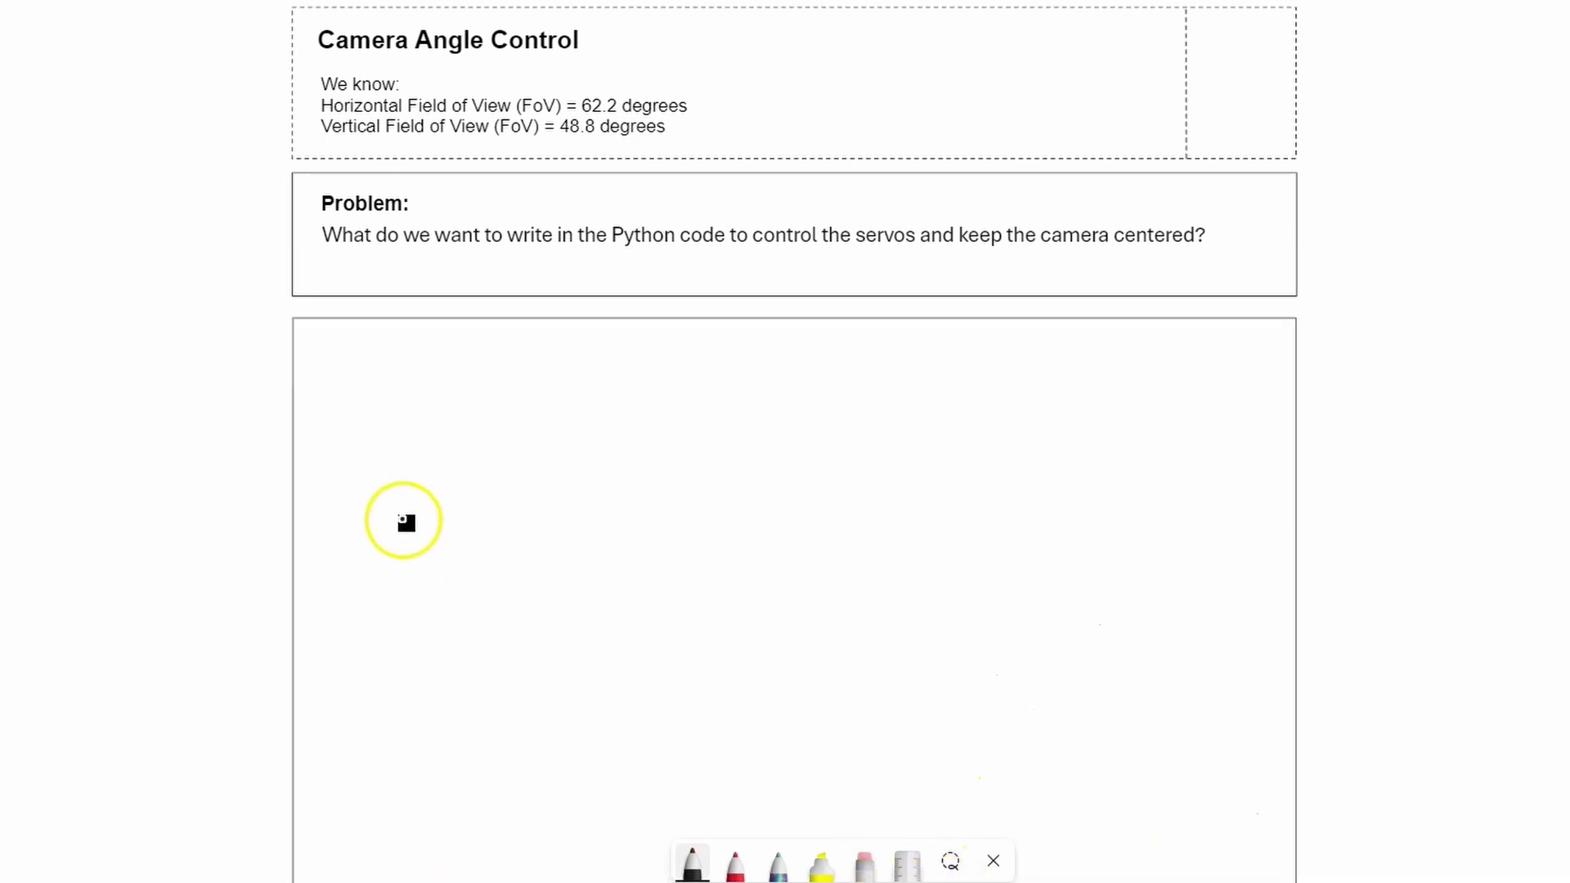
Step: Handwrite the pan equation A₀ = (X−300)/2(9.6463) + A_current_x in black pen
left_click_drag(386, 568, 429, 560)
left_click_drag(390, 535, 474, 531)
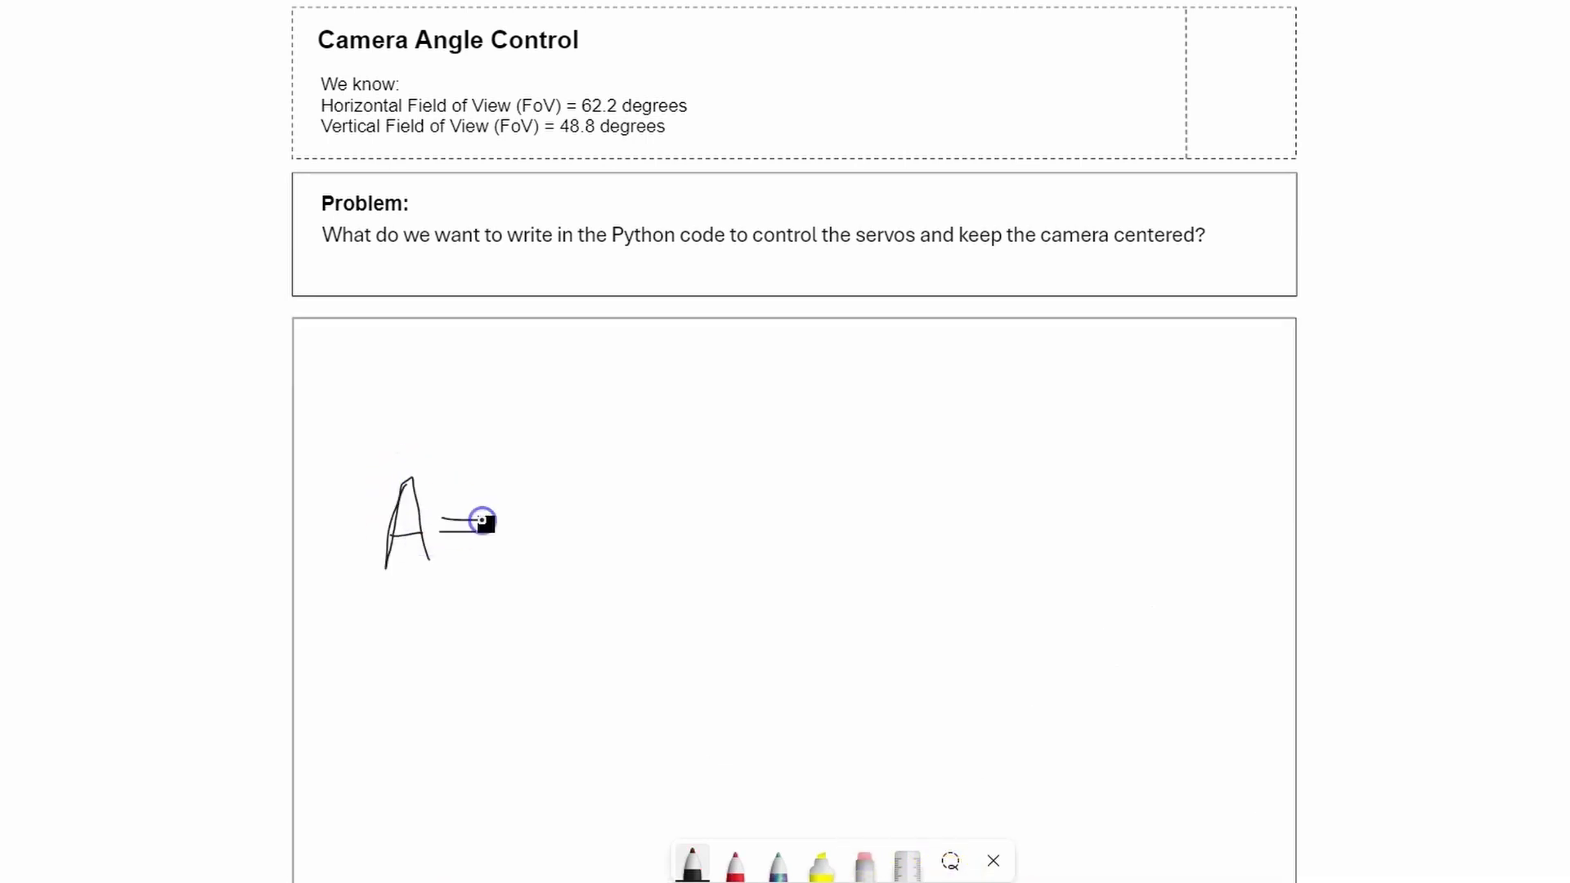
mouse_move(560, 443)
left_mouse_down()
mouse_move(601, 502)
mouse_move(605, 456)
mouse_move(659, 484)
left_mouse_up()
left_click_drag(718, 497, 682, 496)
left_click_drag(758, 447, 751, 450)
left_click_drag(814, 448, 805, 451)
left_click_drag(530, 531, 908, 521)
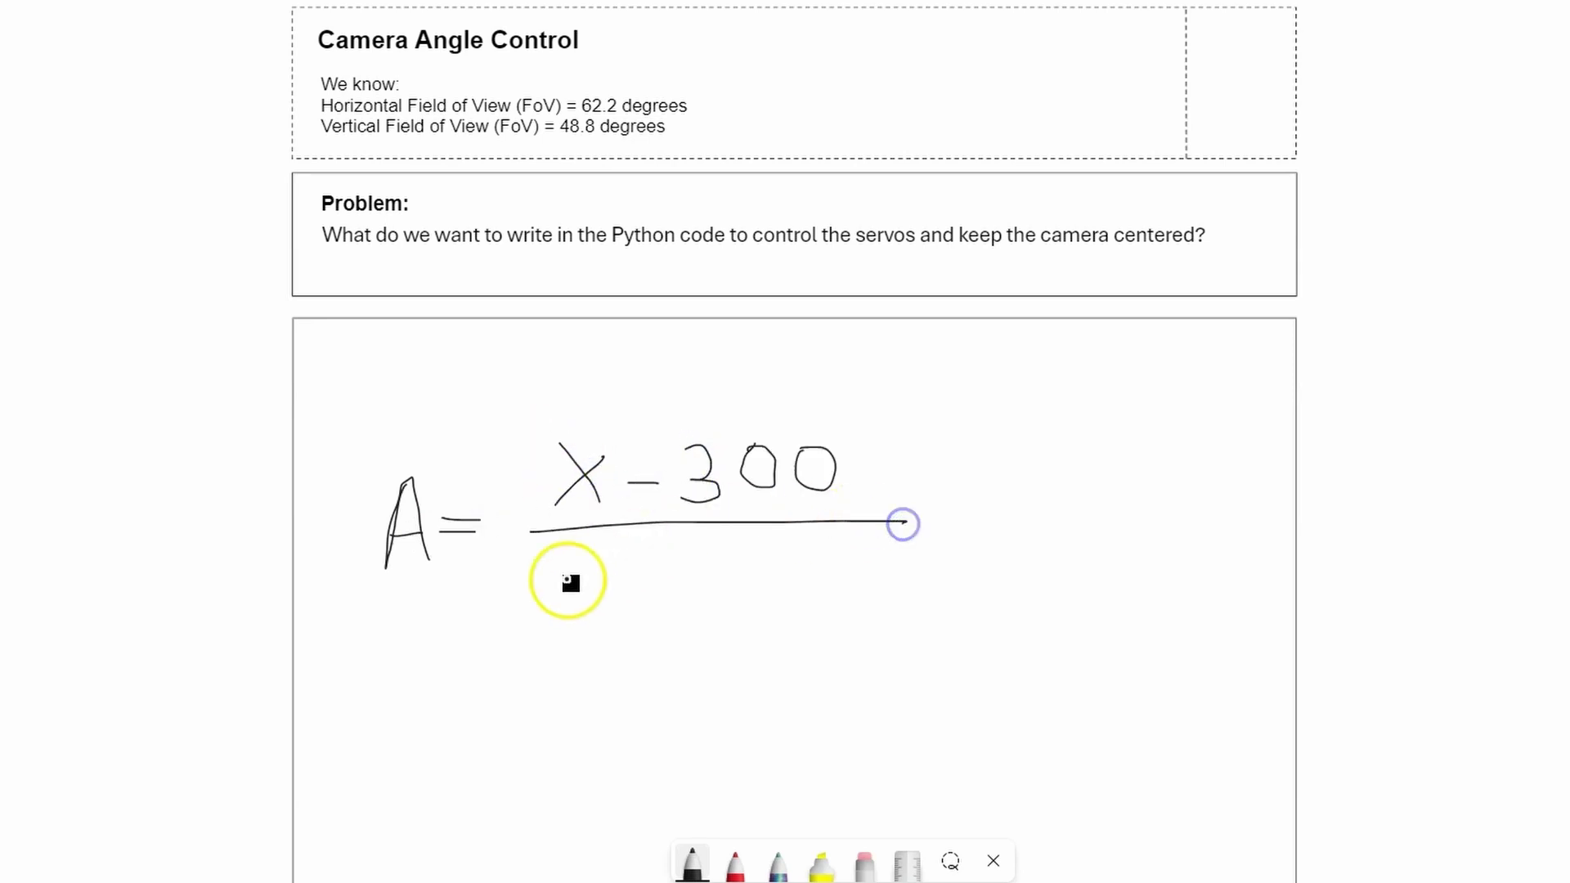
left_click_drag(635, 542, 627, 623)
left_click_drag(669, 562, 668, 609)
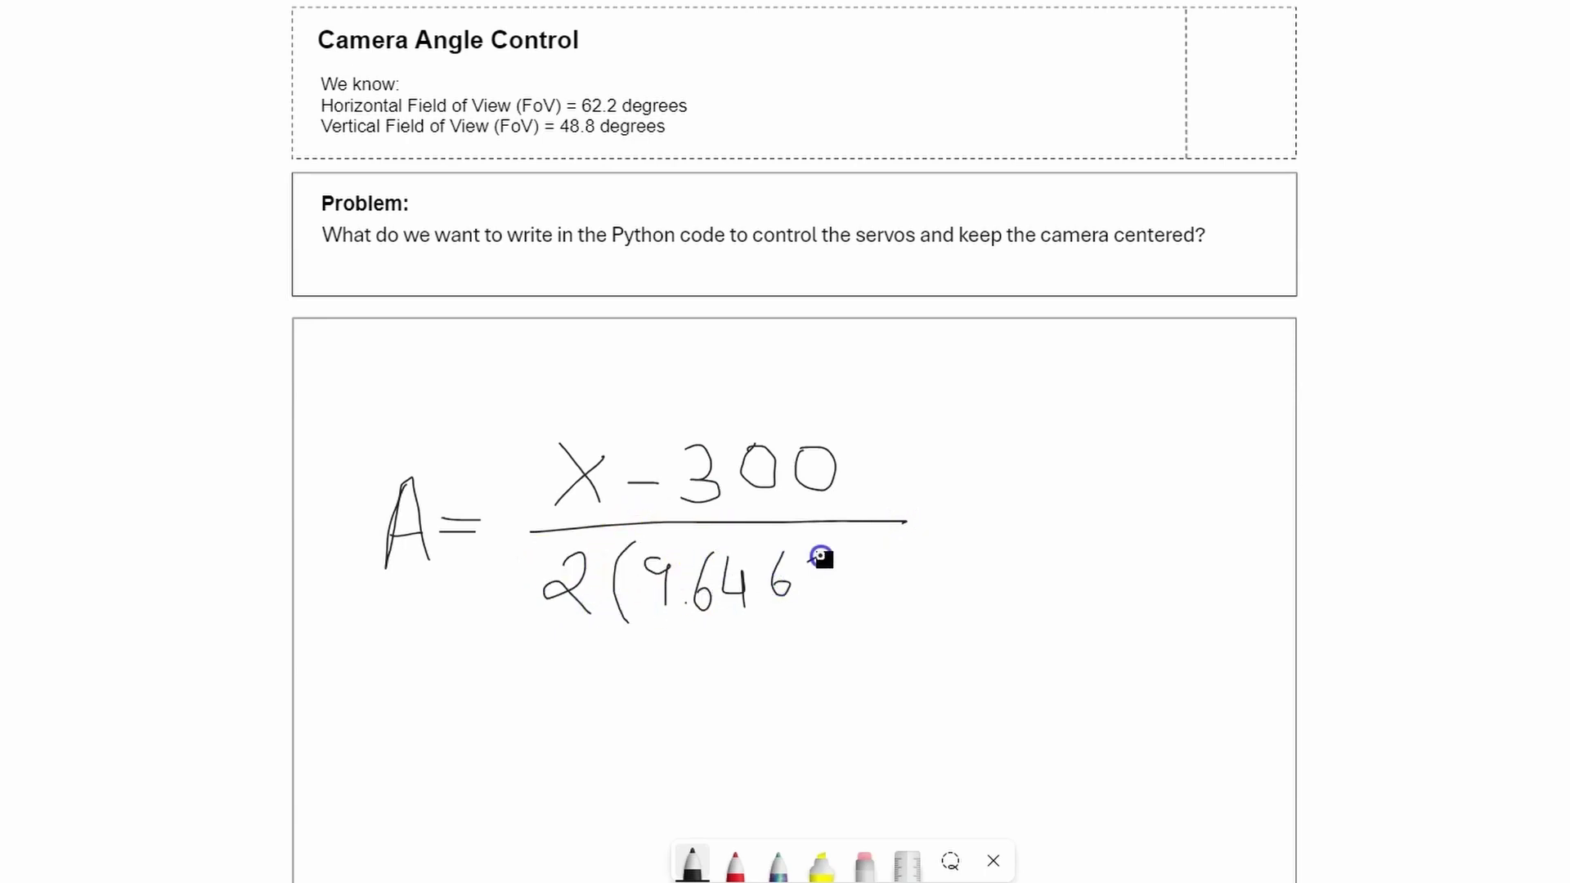
left_click_drag(946, 513, 945, 556)
left_click_drag(987, 558, 1020, 556)
mouse_move(991, 538)
left_mouse_down()
mouse_move(1024, 533)
mouse_move(1151, 582)
left_mouse_up()
left_click_drag(1145, 500, 1169, 580)
left_click_drag(1127, 536, 1175, 520)
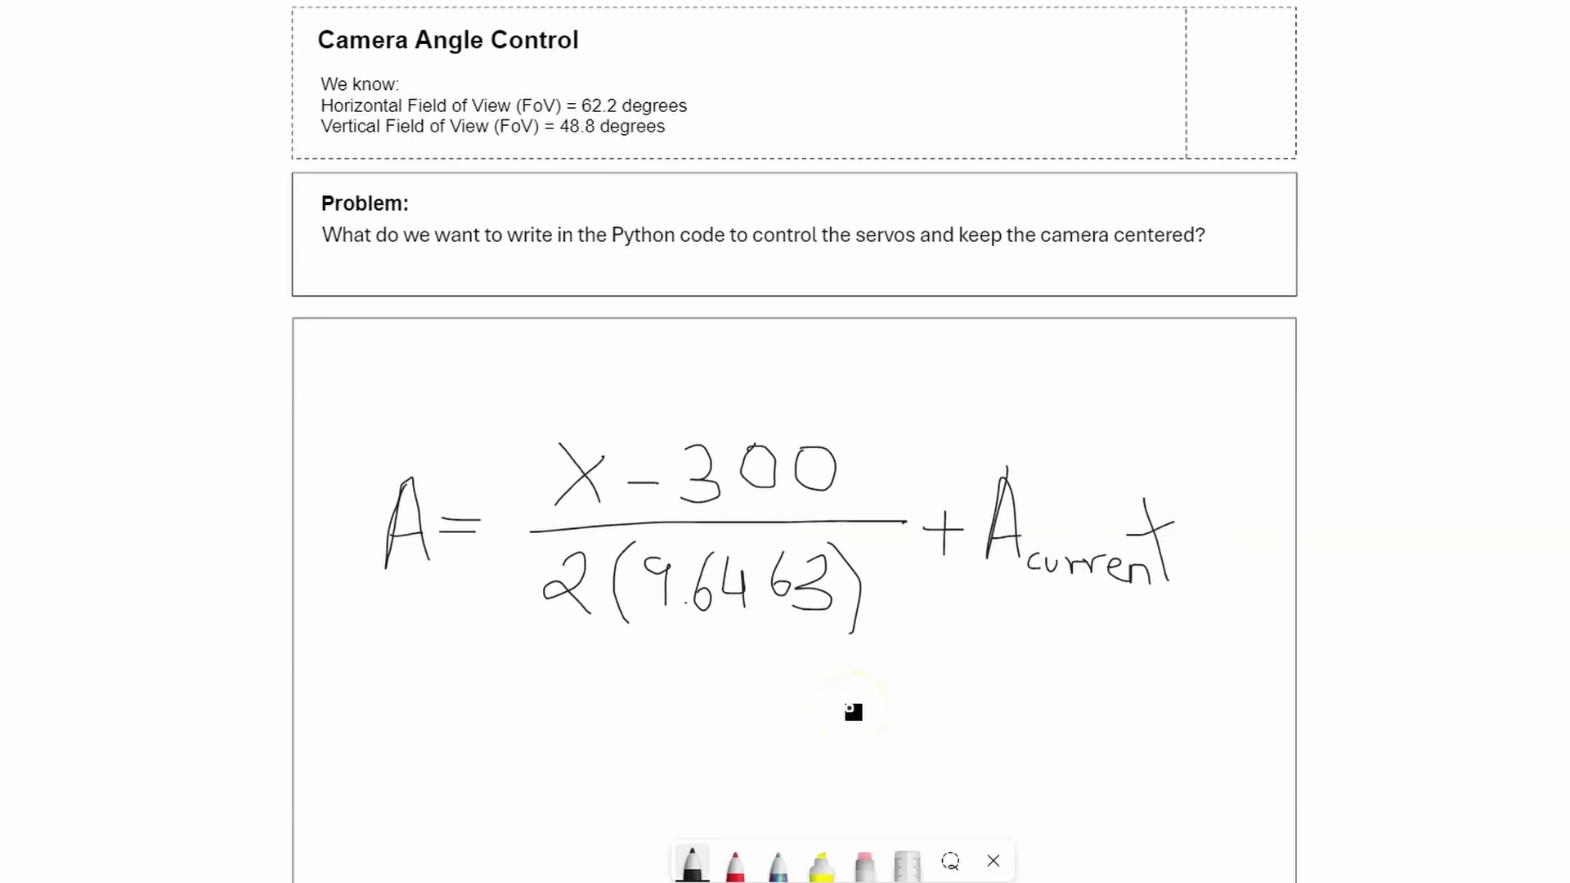
Step: On the second line, complete the tilt equation with denominator 2(9.2213) + A_current_y
left_click(460, 738)
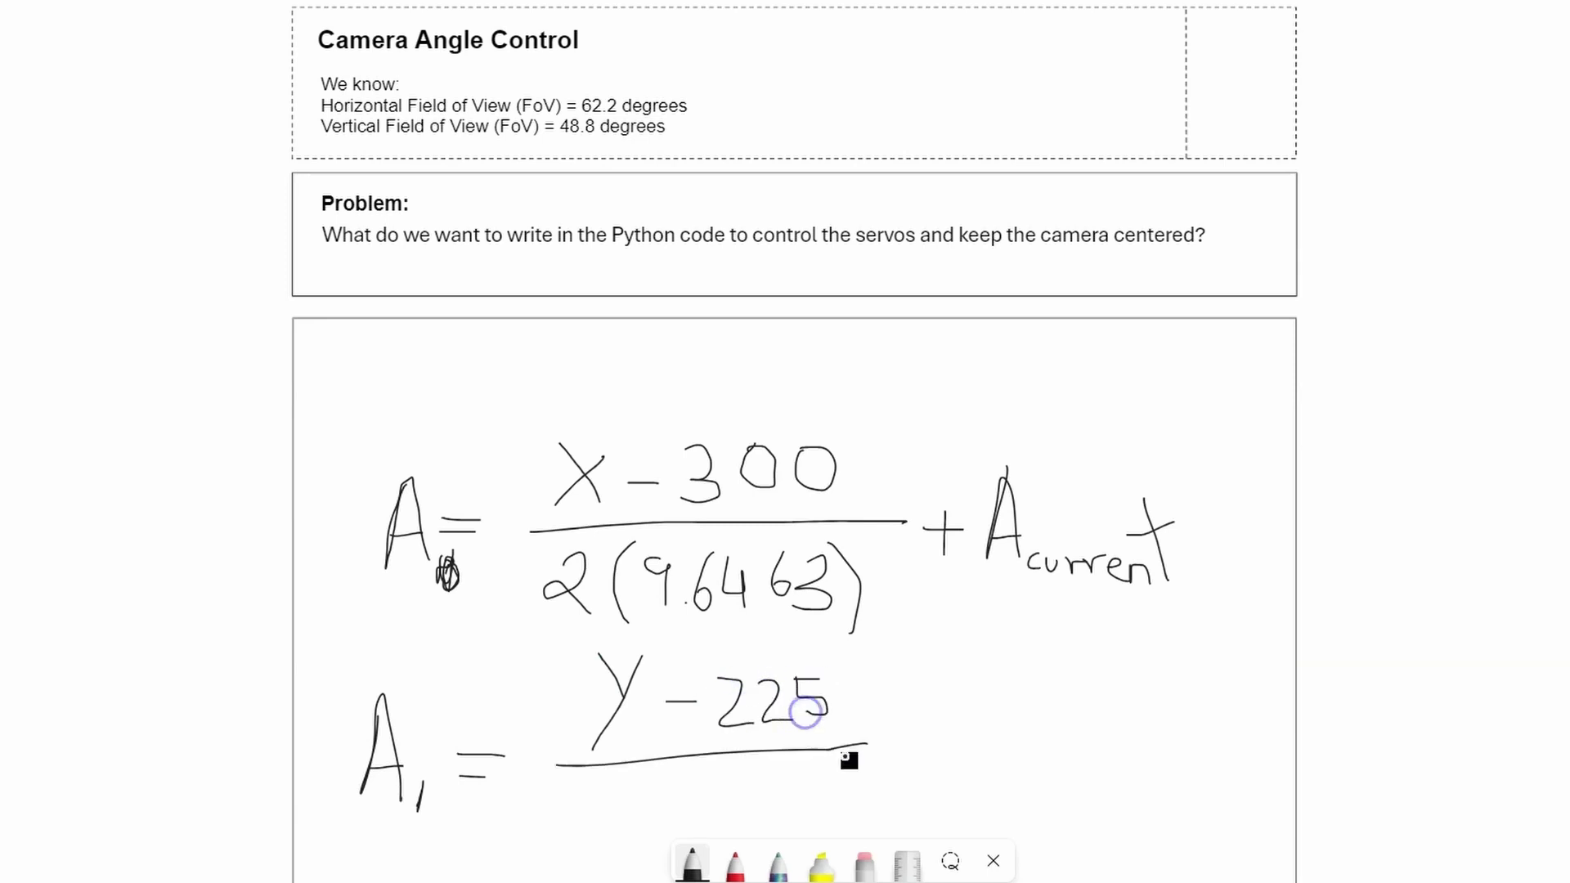
left_click_drag(633, 782, 628, 831)
left_click_drag(669, 782, 672, 819)
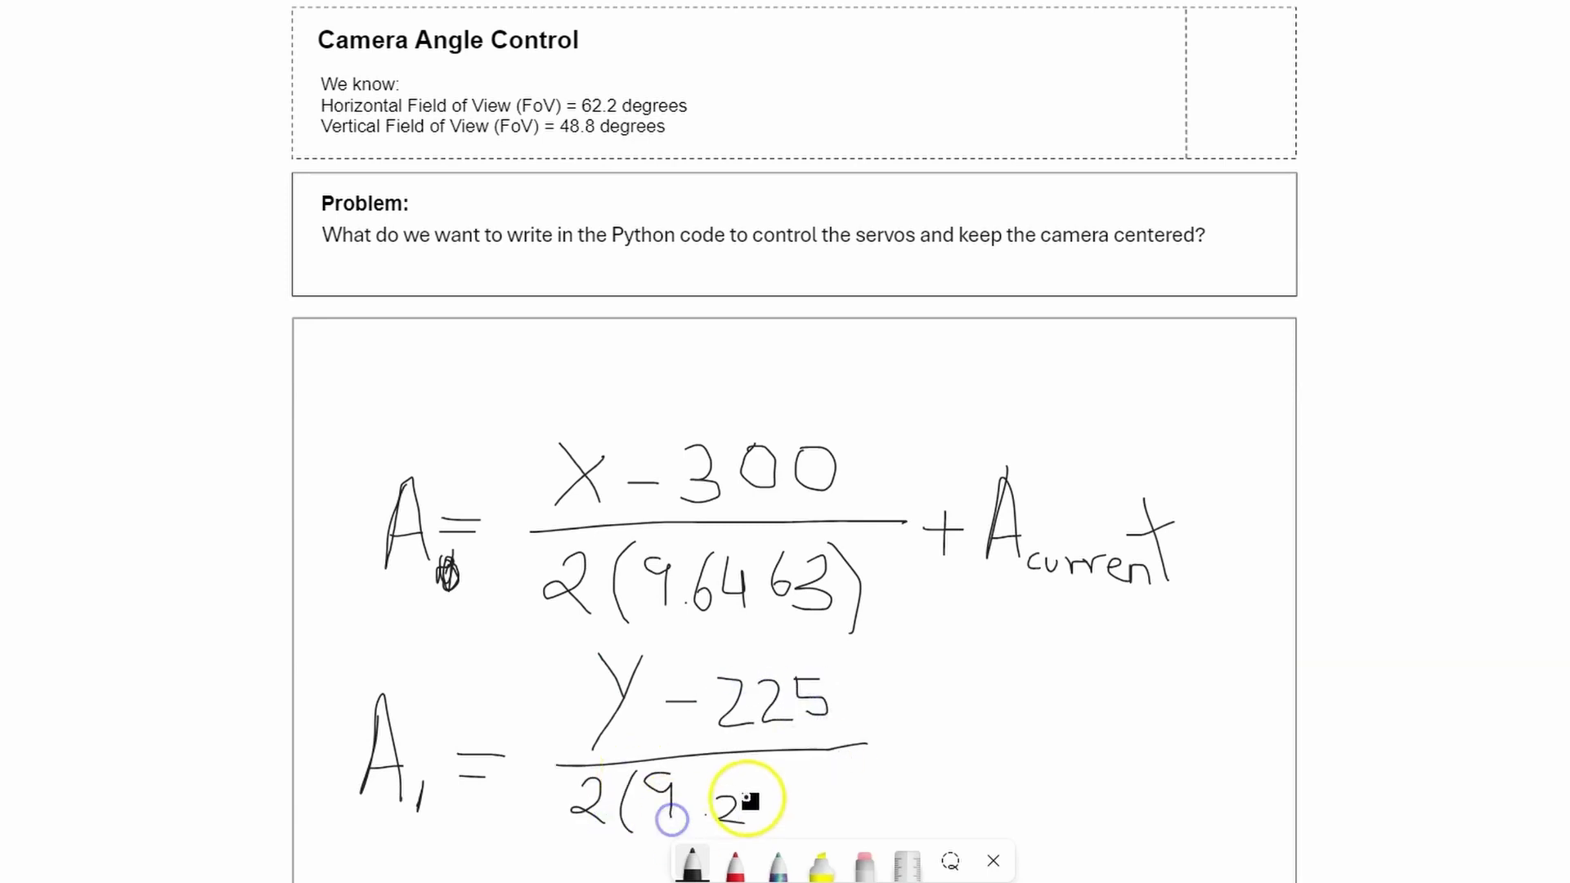
left_click_drag(800, 774, 802, 816)
left_click_drag(813, 777, 812, 817)
left_click_drag(863, 773, 869, 824)
left_click_drag(893, 754, 934, 750)
left_click_drag(917, 739, 917, 750)
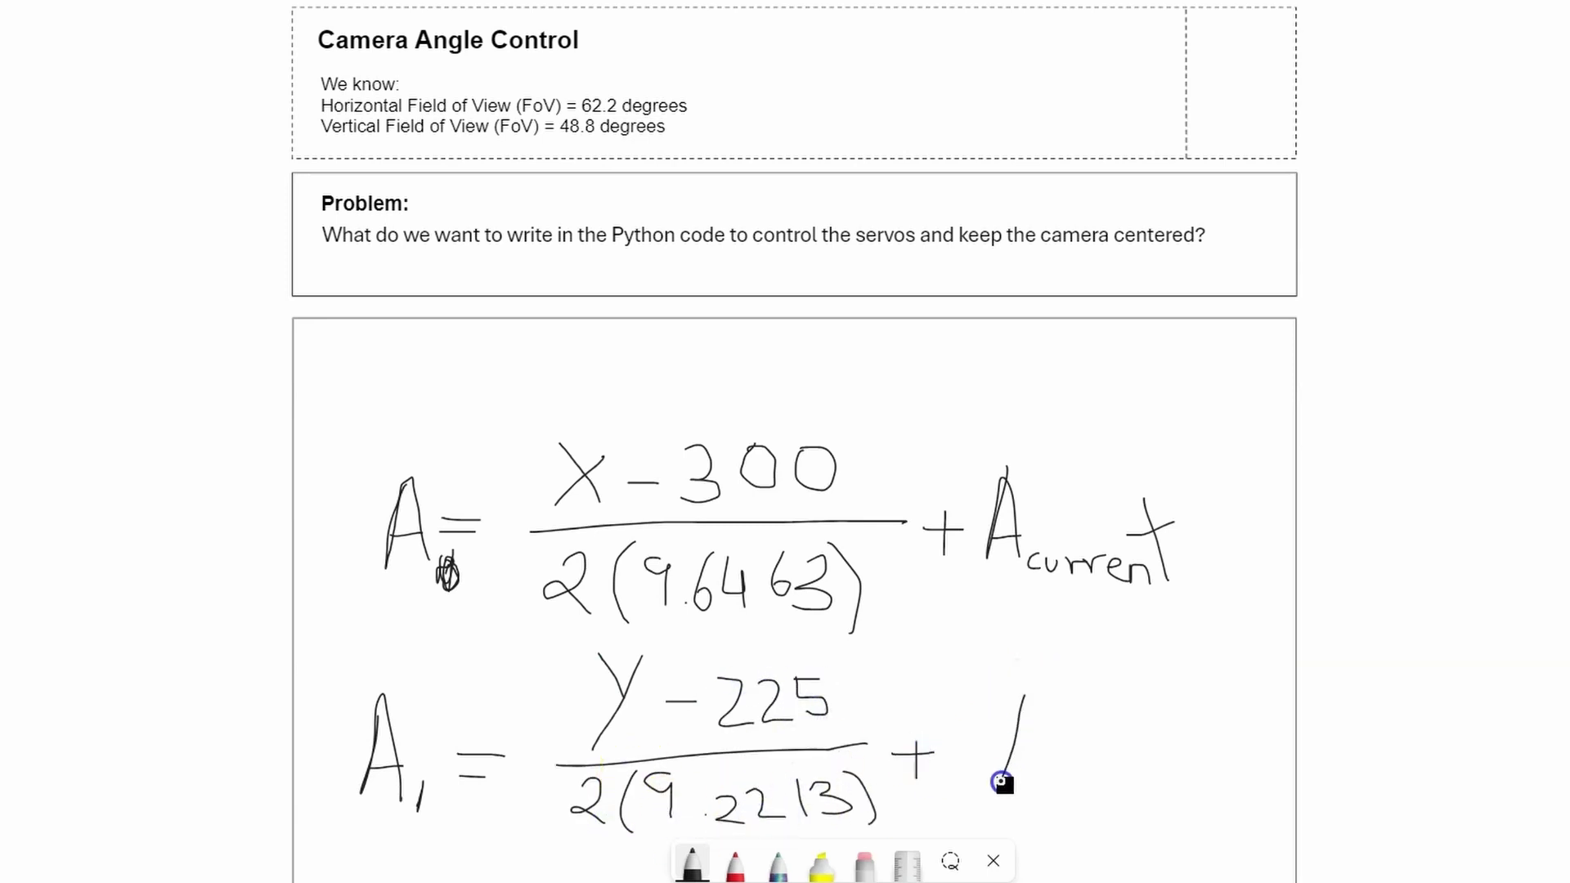
left_click_drag(1032, 740, 1045, 784)
left_click_drag(1005, 762, 1044, 756)
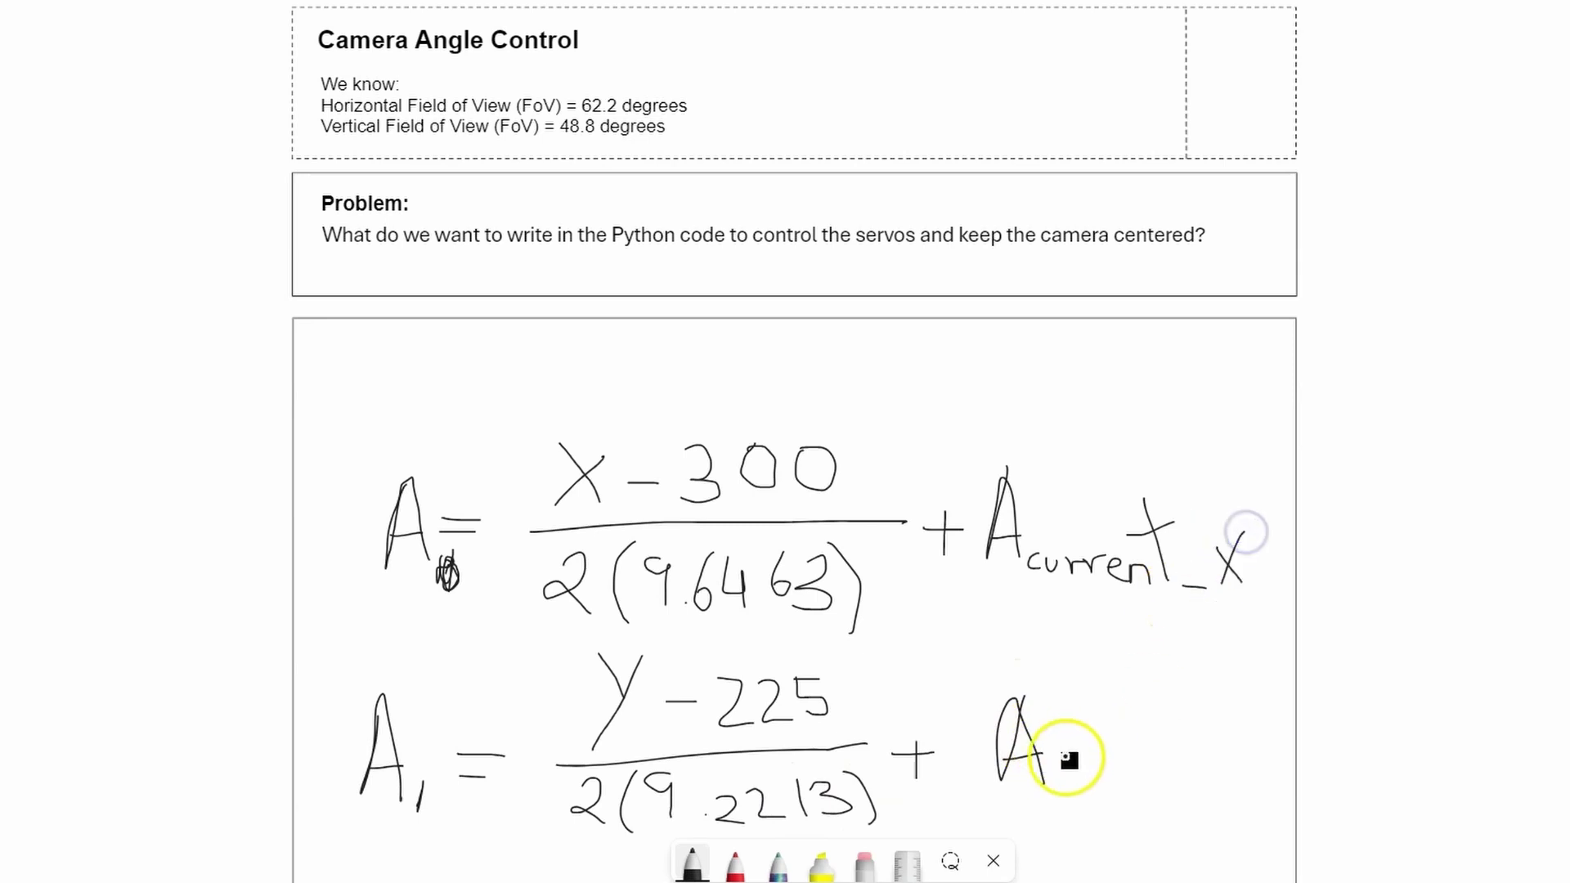
left_click_drag(1092, 764, 1262, 747)
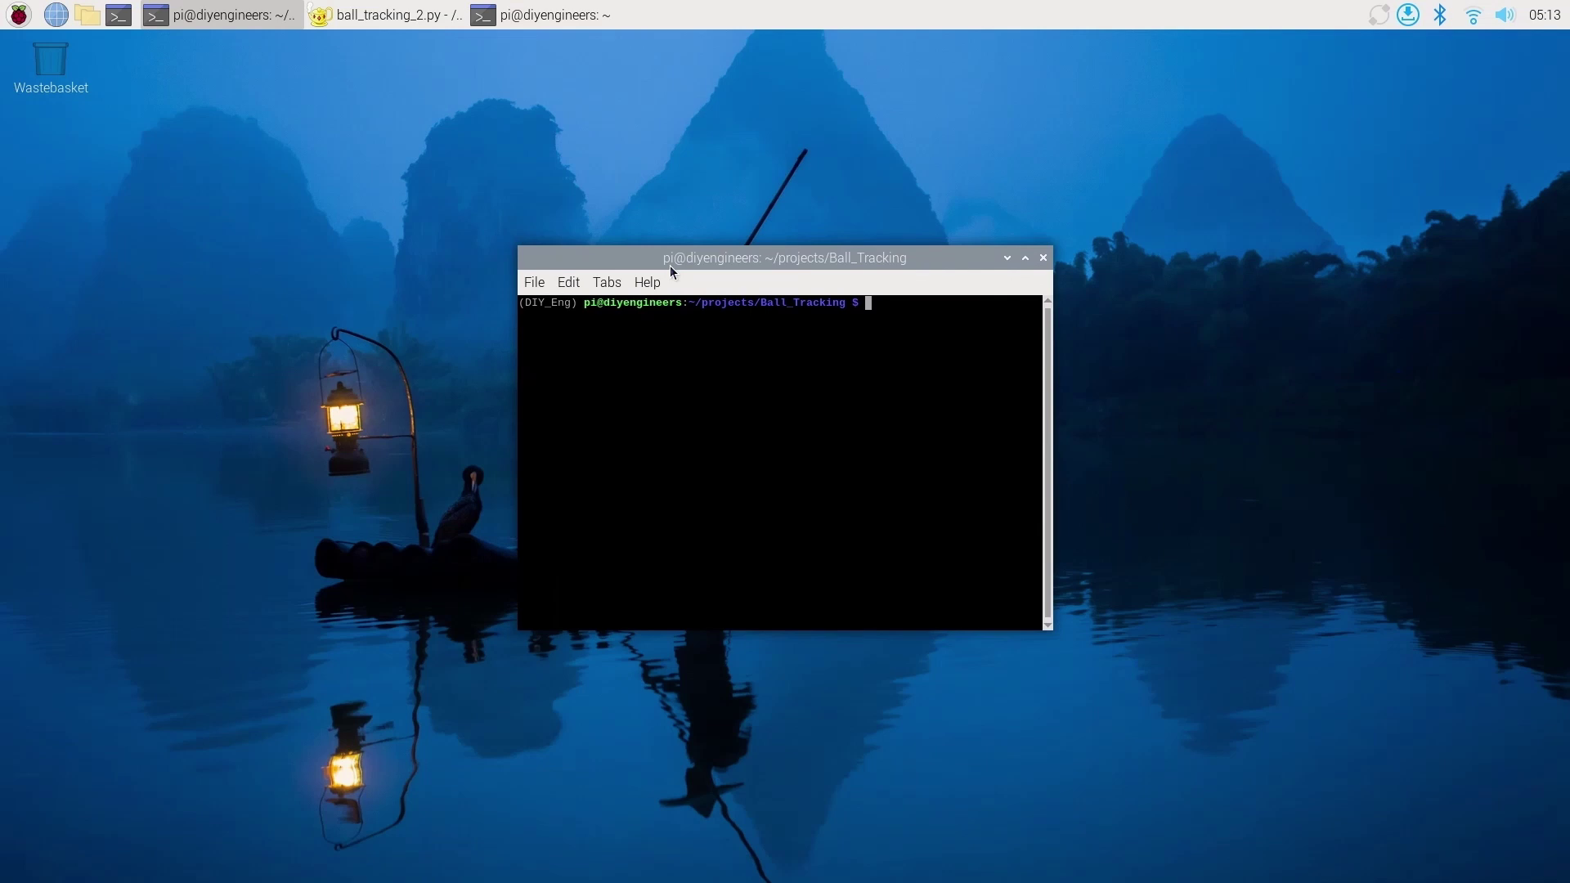
Step: Rerun python ball_tracking.py from the command history, then quit its camera windows with q
key("Up")
key("Return")
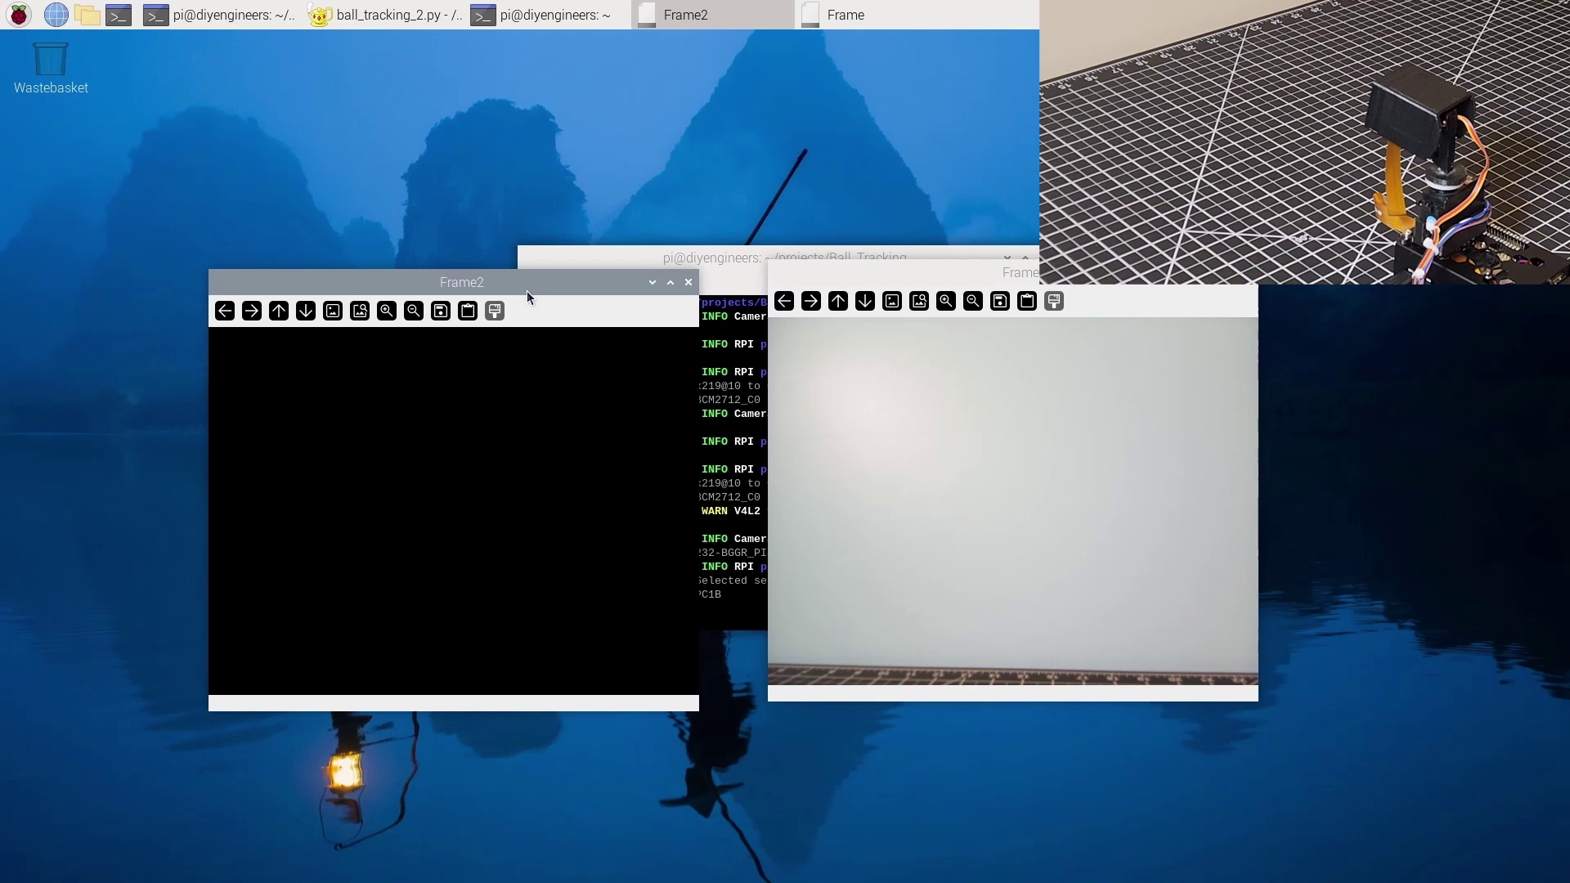
key("q")
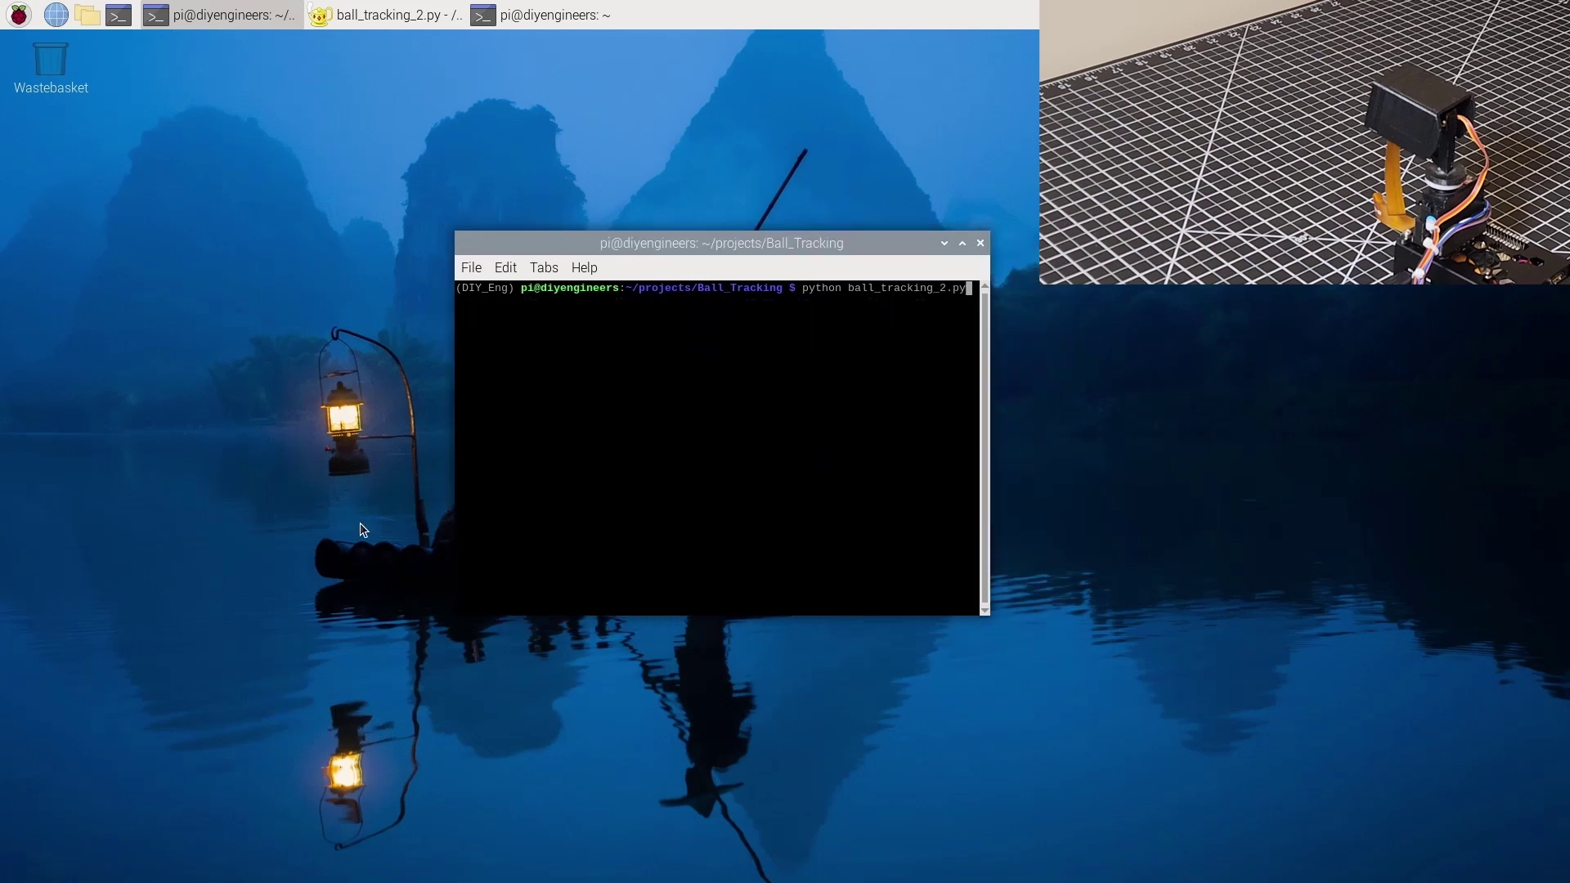
Step: Run python ball_tracking_2.py, watch the servo tracking, then close Frame and Frame2 with q
key("Return")
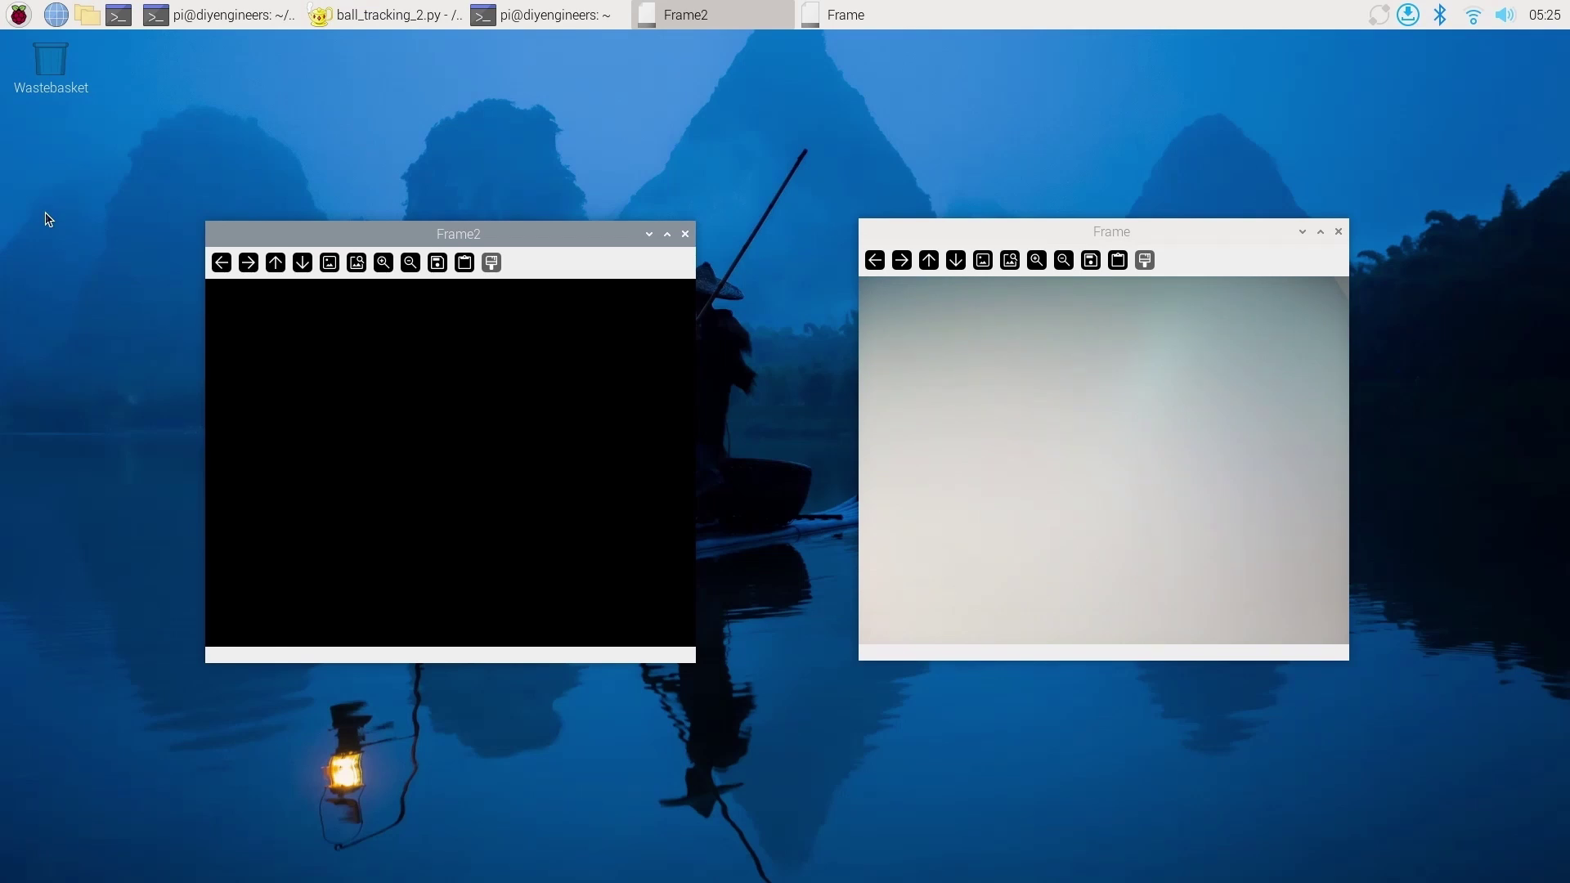
key("q")
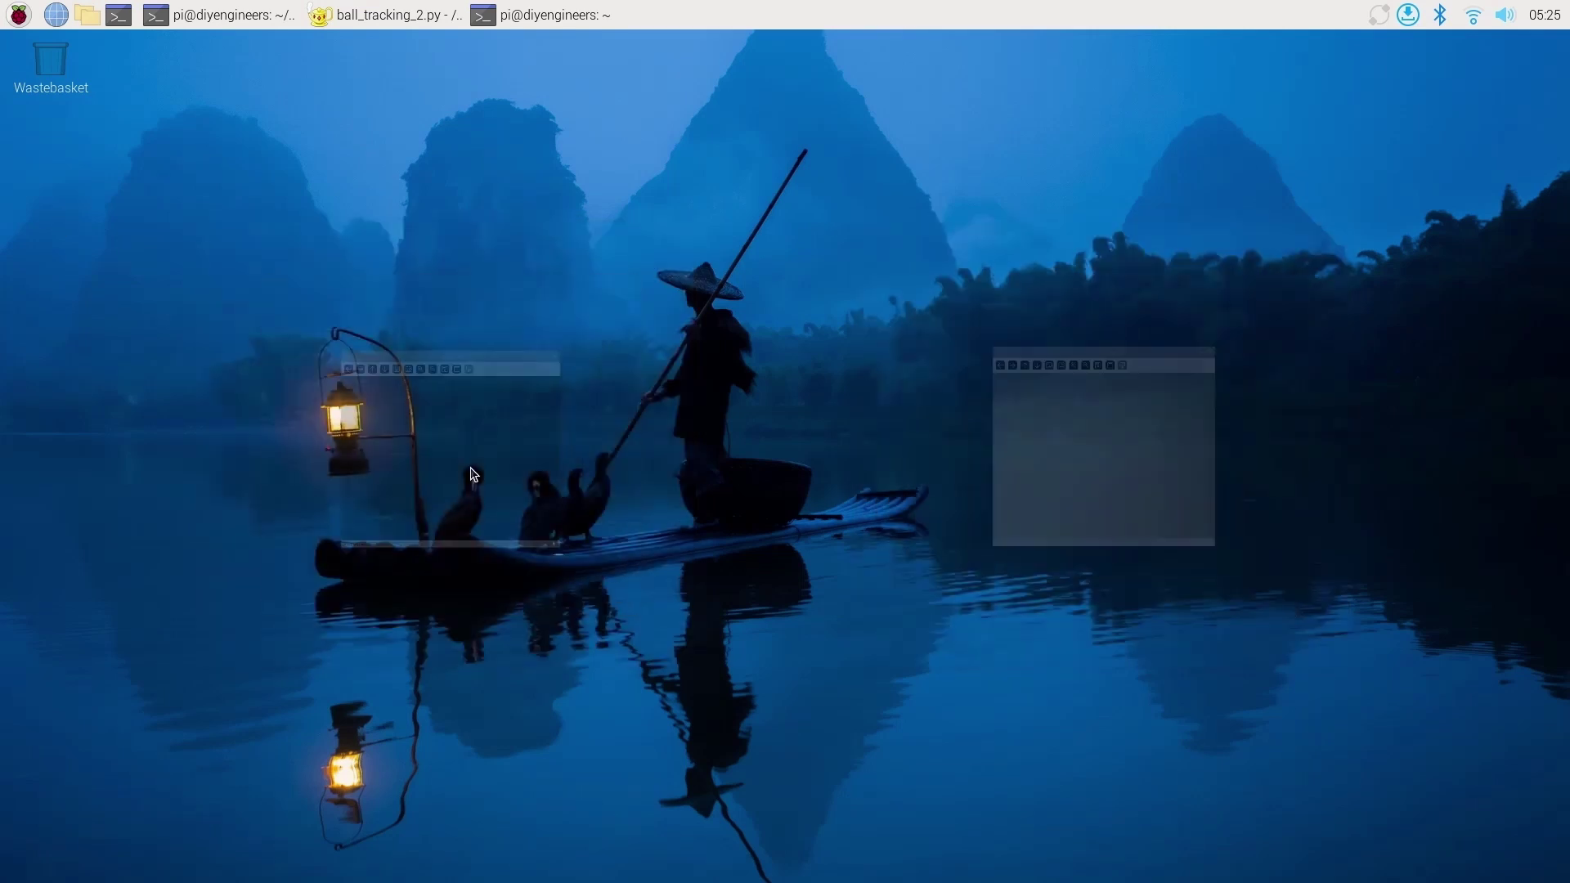